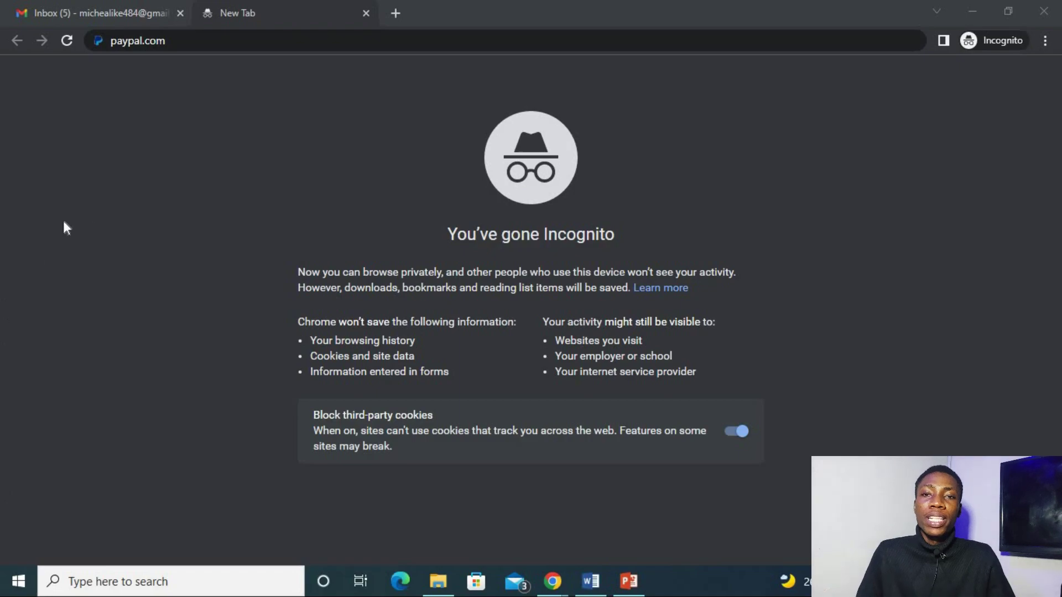
Load paypal.com, which lands on the Nigerian home page, and view the Personal menu
left_click(203, 36)
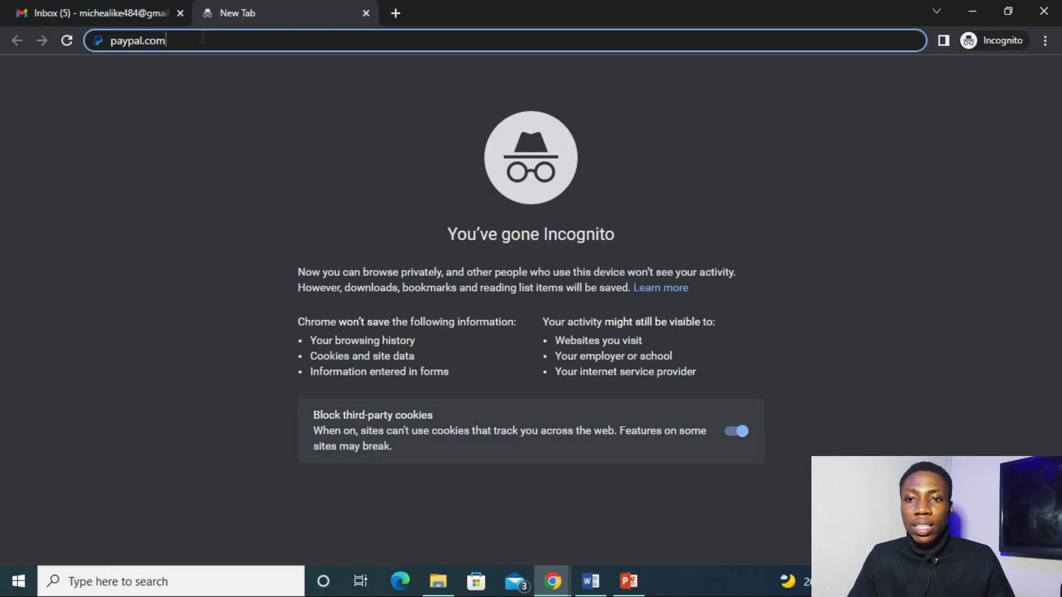
key("Return")
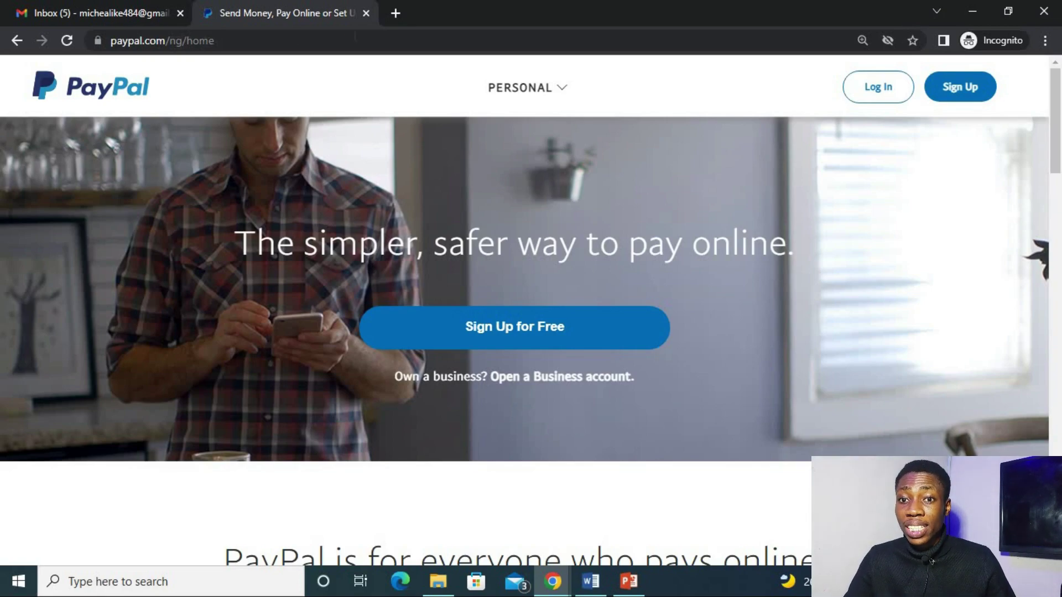
left_click(562, 117)
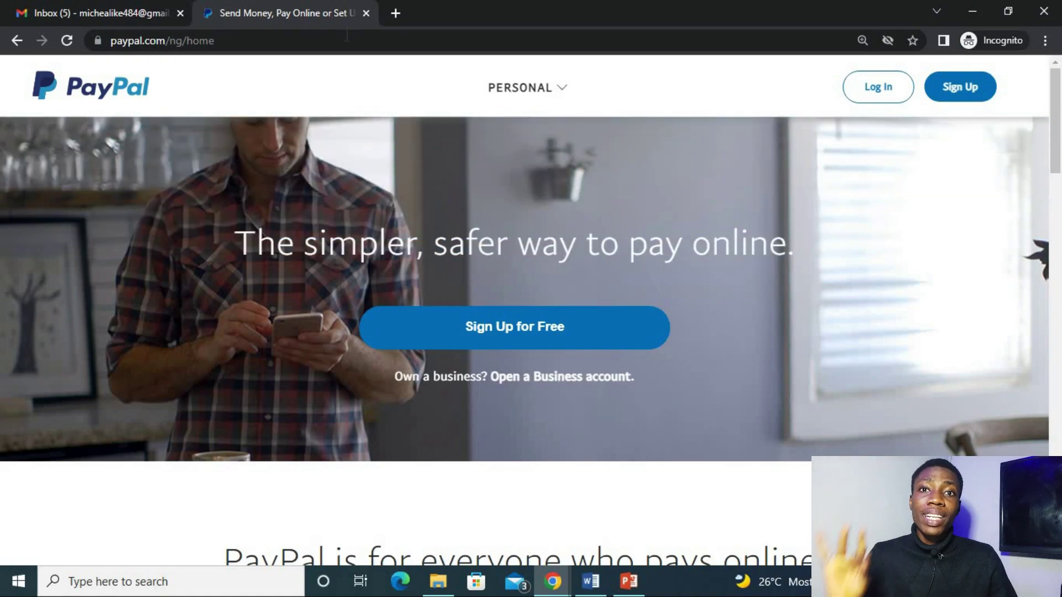
Try the /ls and /za country codes in the address, then load paypal.com/ae
left_click(348, 35)
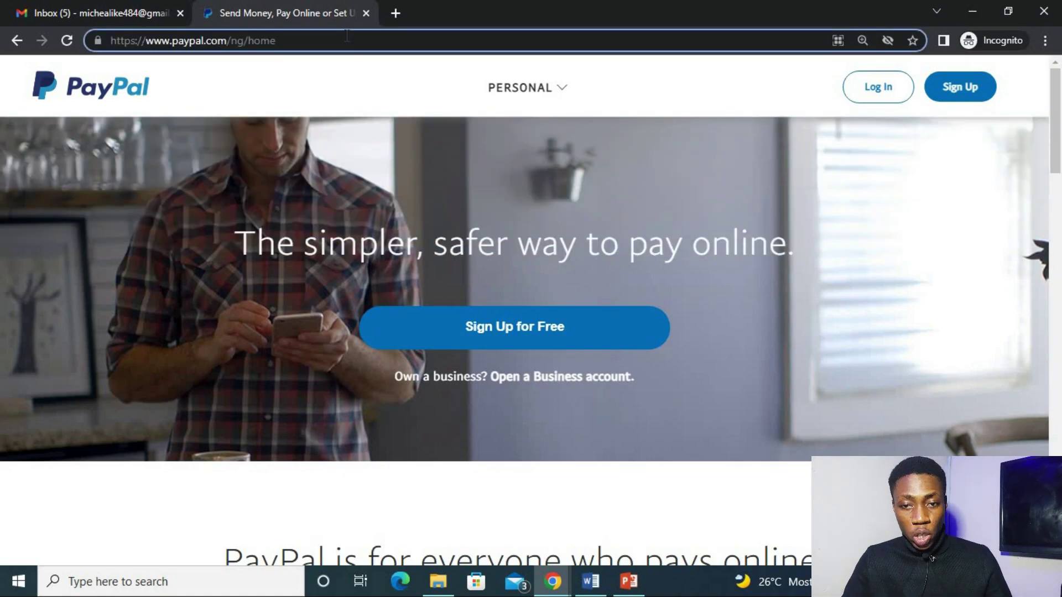
key("BackSpace")
key("BackSpace")
key("BackSpace")
key("BackSpace")
key("BackSpace")
key("BackSpace")
key("BackSpace")
key("BackSpace")
type("/")
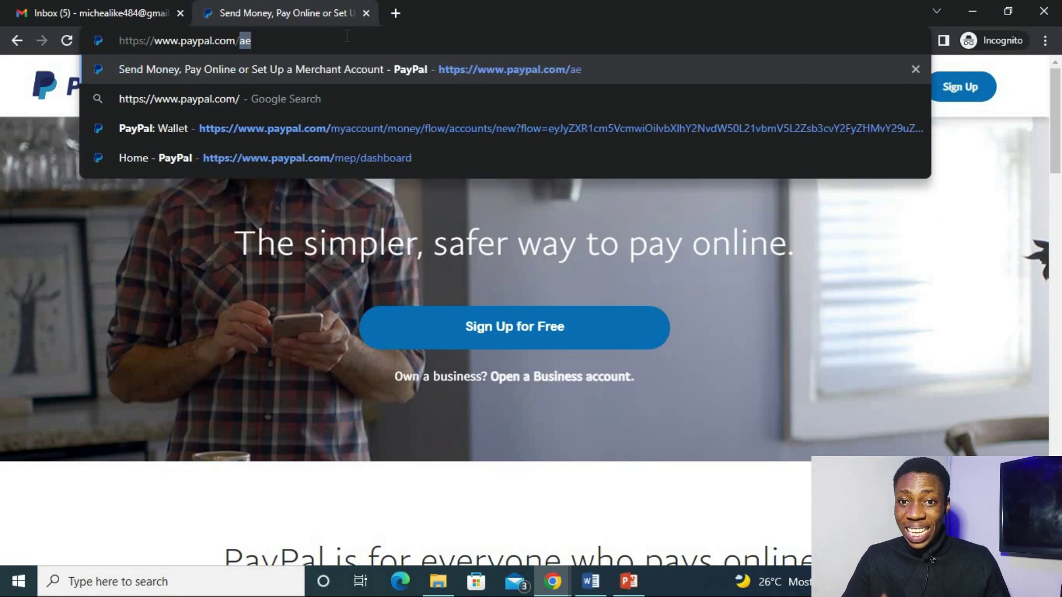
type("ae")
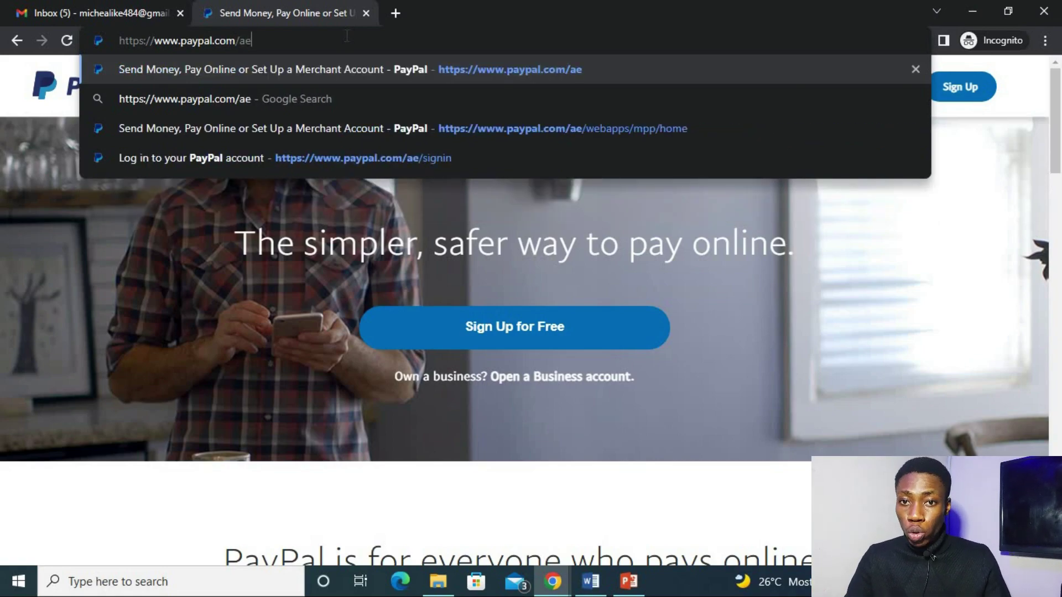
key("BackSpace")
key("BackSpace")
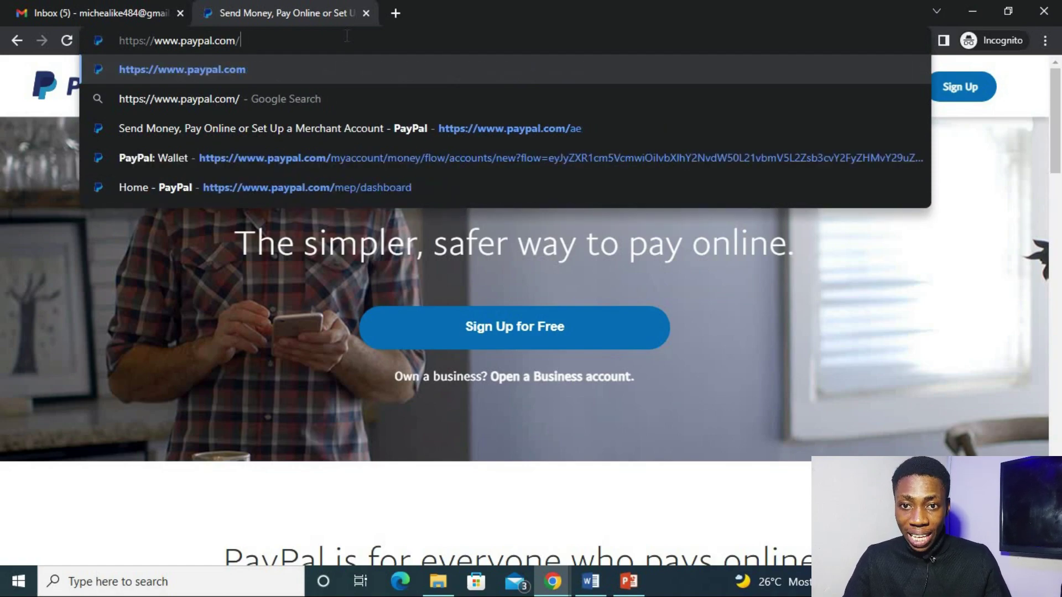
type("ls")
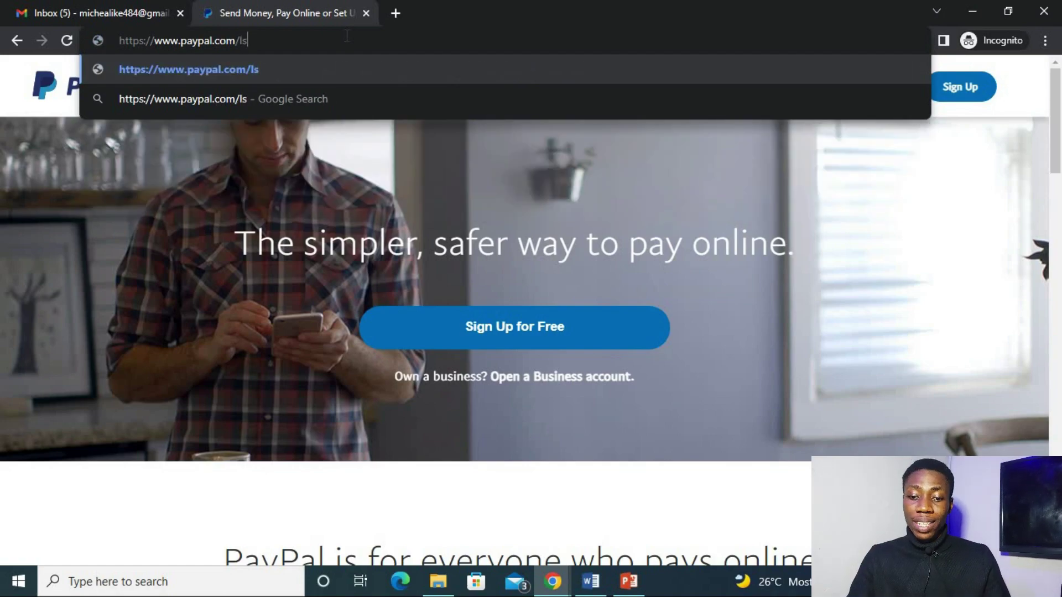
key("BackSpace")
key("BackSpace")
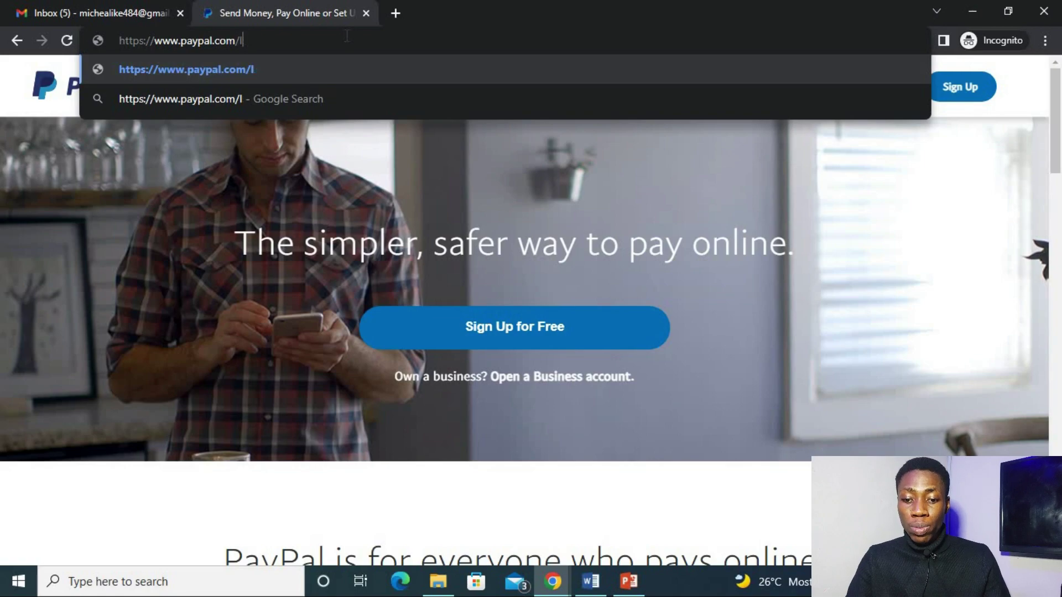
type("za")
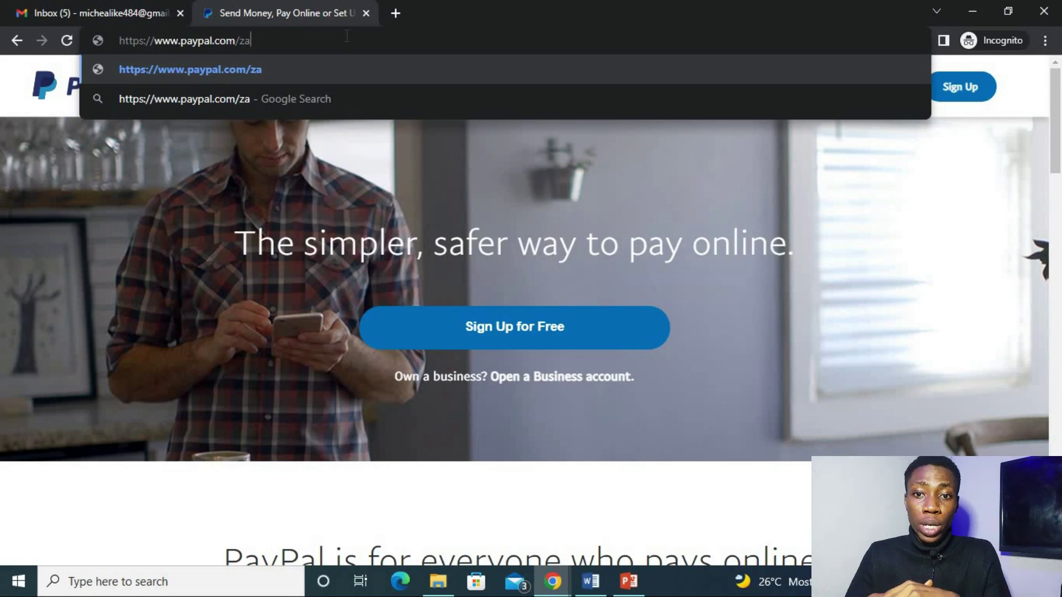
key("BackSpace")
key("BackSpace")
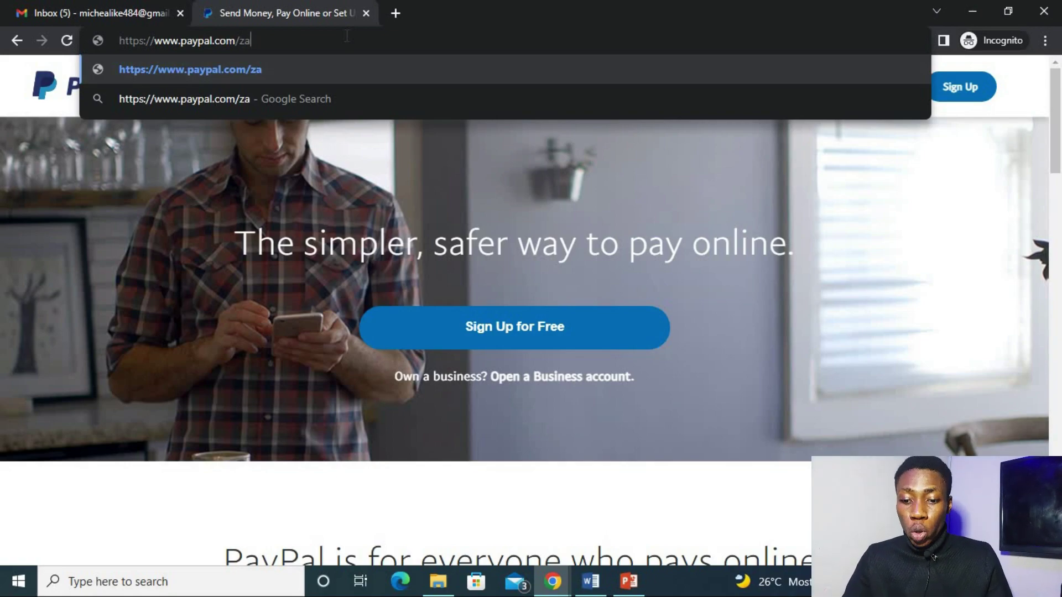
type("ae")
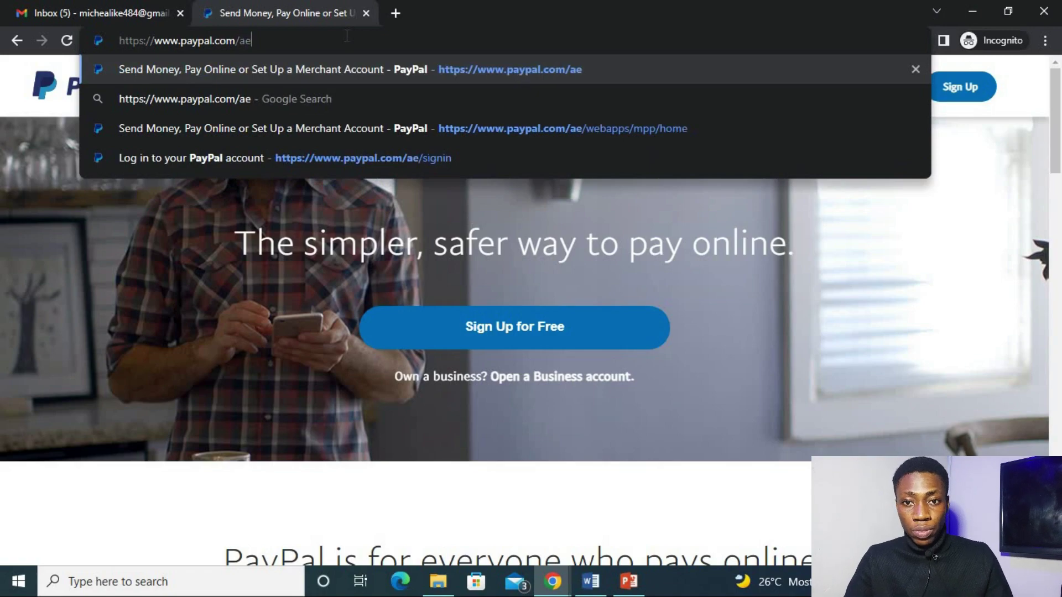
key("Return")
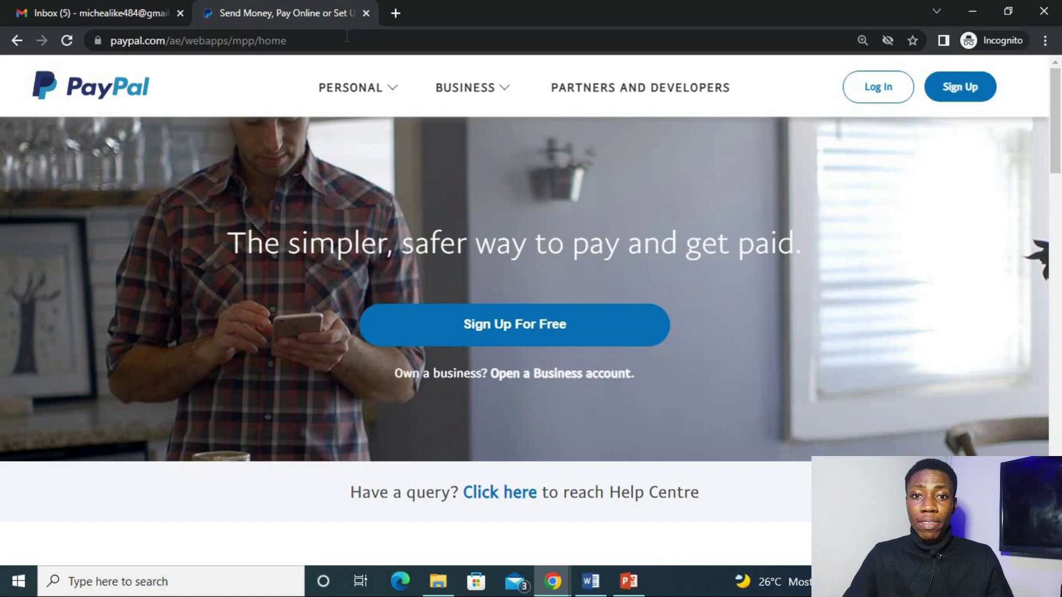
mouse_move(464, 98)
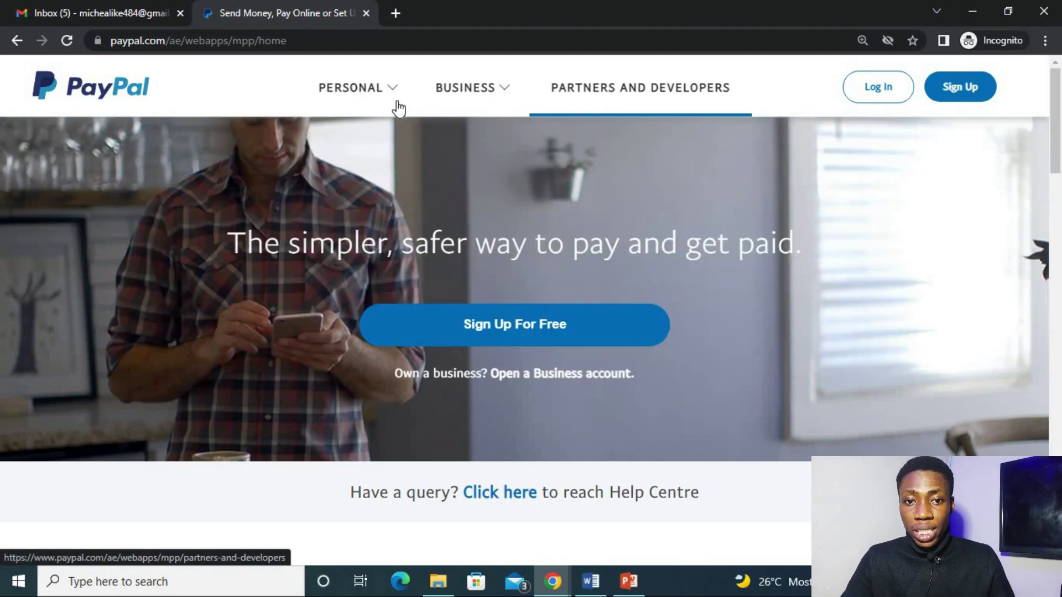
mouse_move(391, 108)
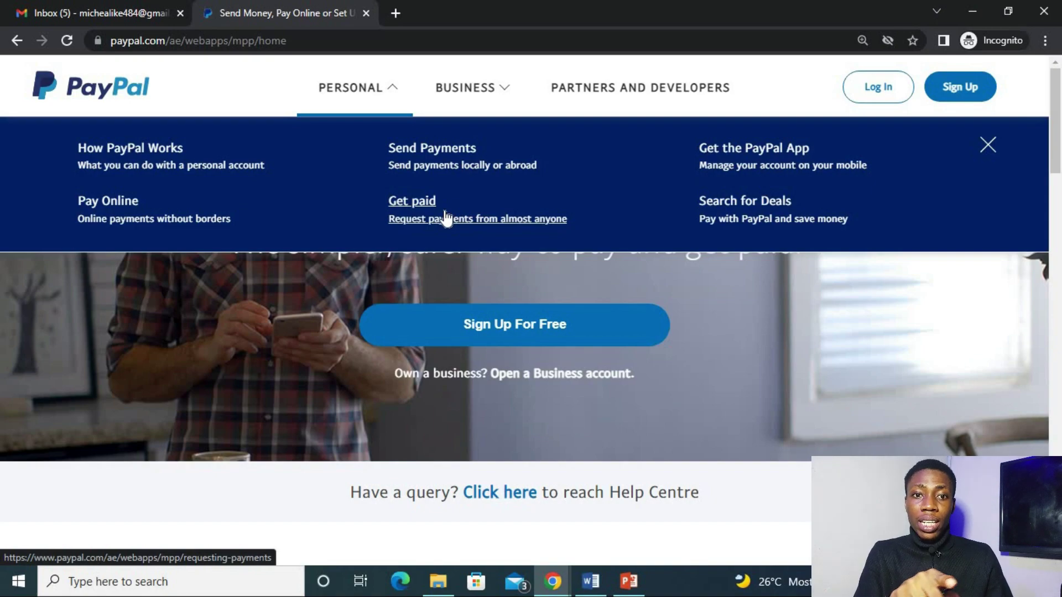
left_click(486, 100)
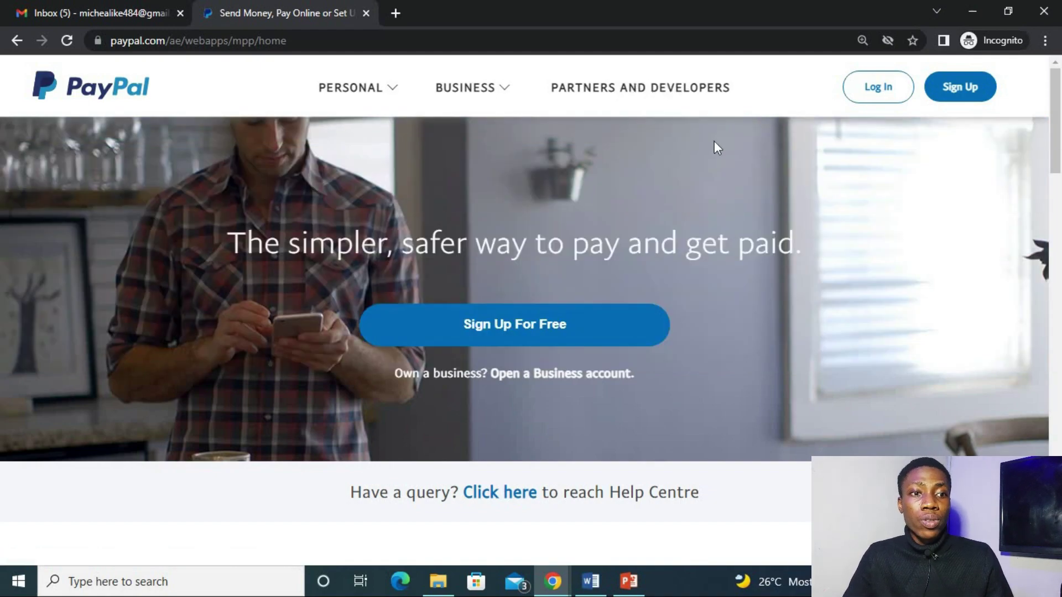
Start sign-up with the Business Account type instead of Personal
left_click(956, 89)
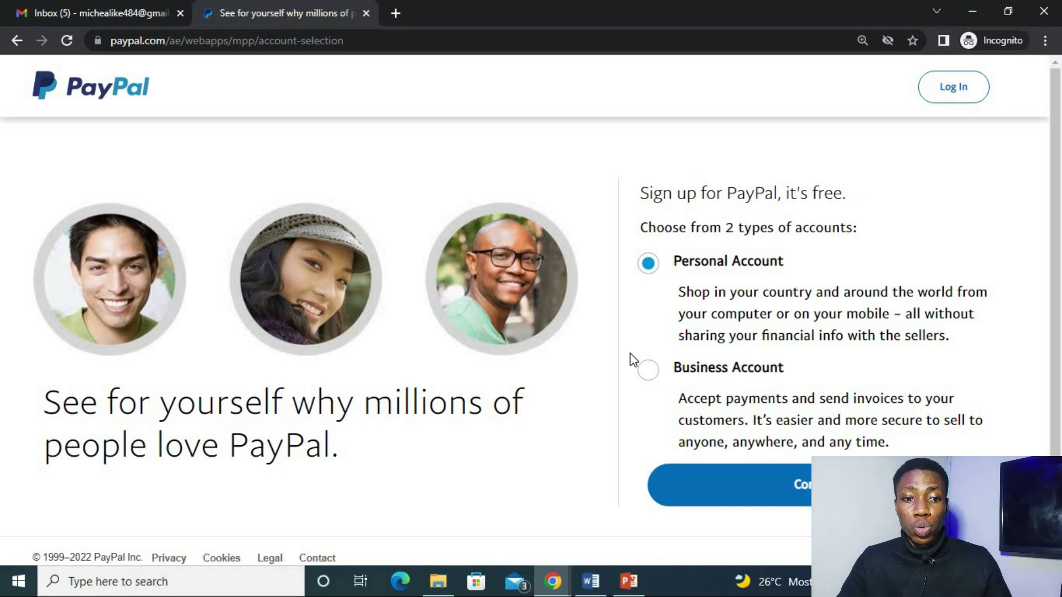
left_click(646, 369)
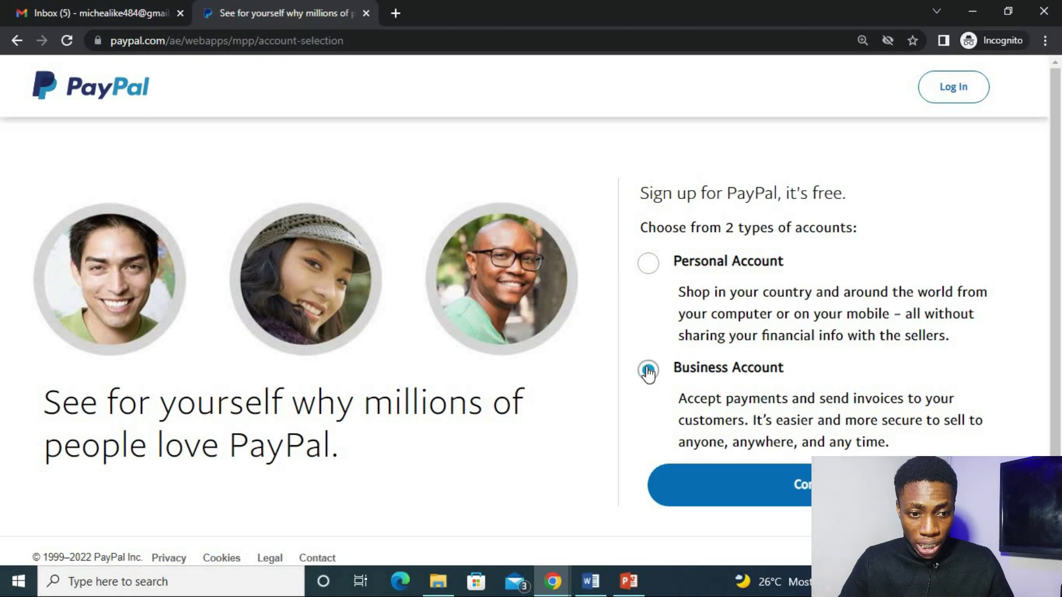
left_click(785, 496)
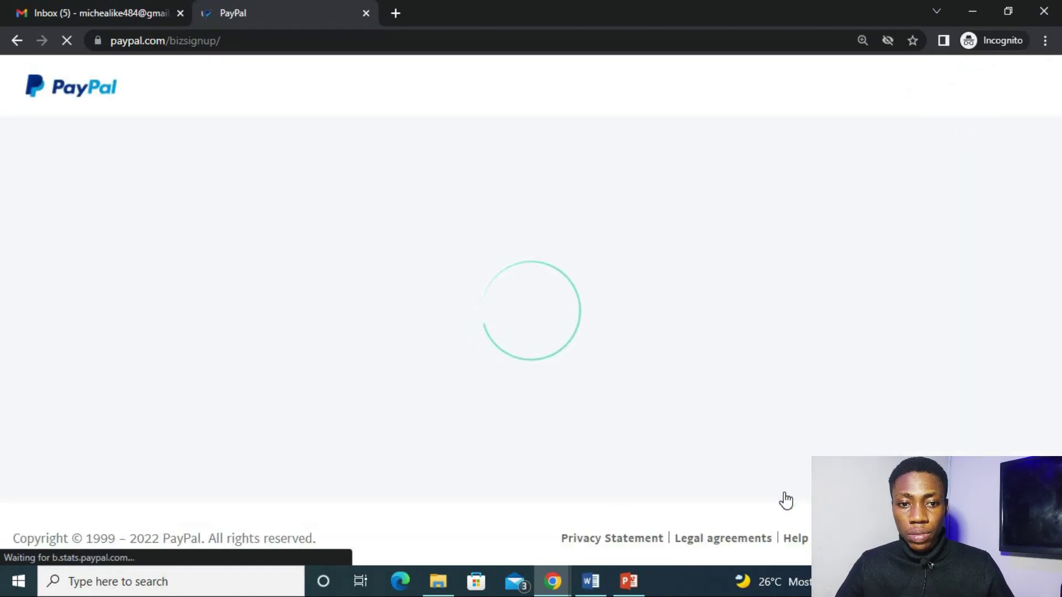
Enter the sign-up e-mail address and continue
left_click(557, 445)
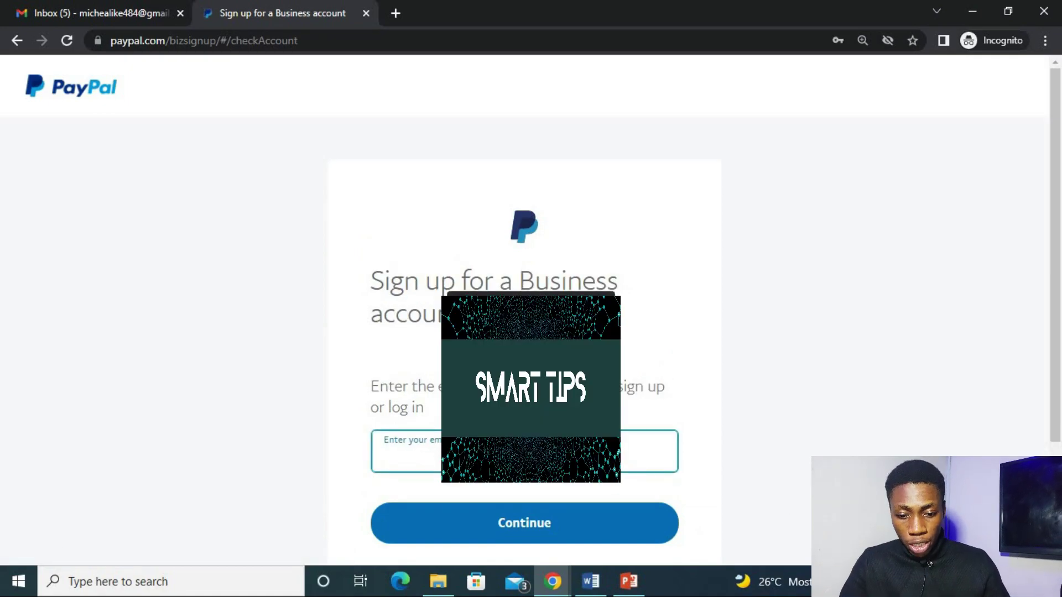
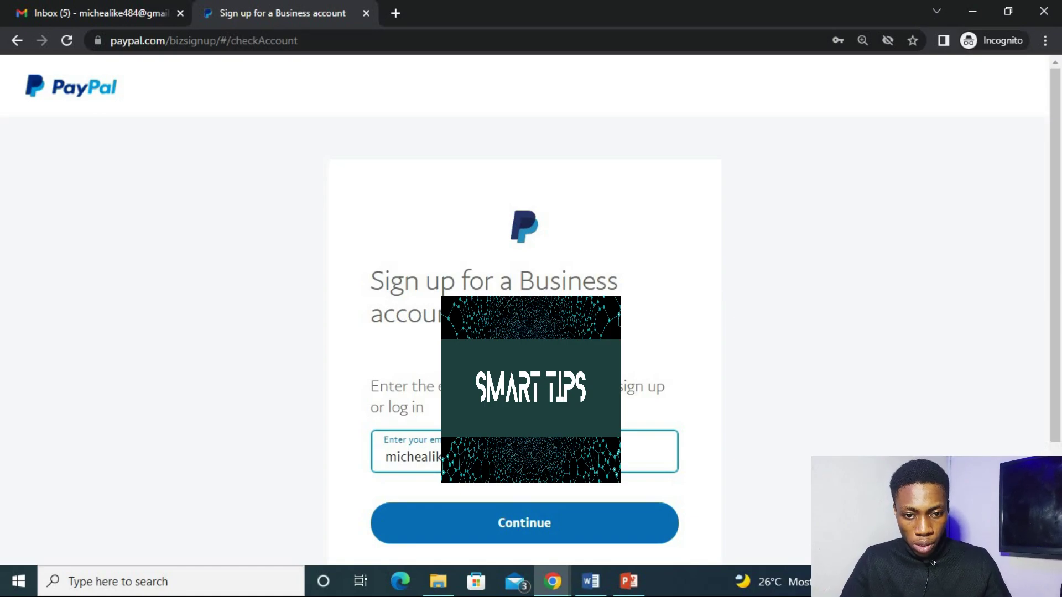
left_click(557, 521)
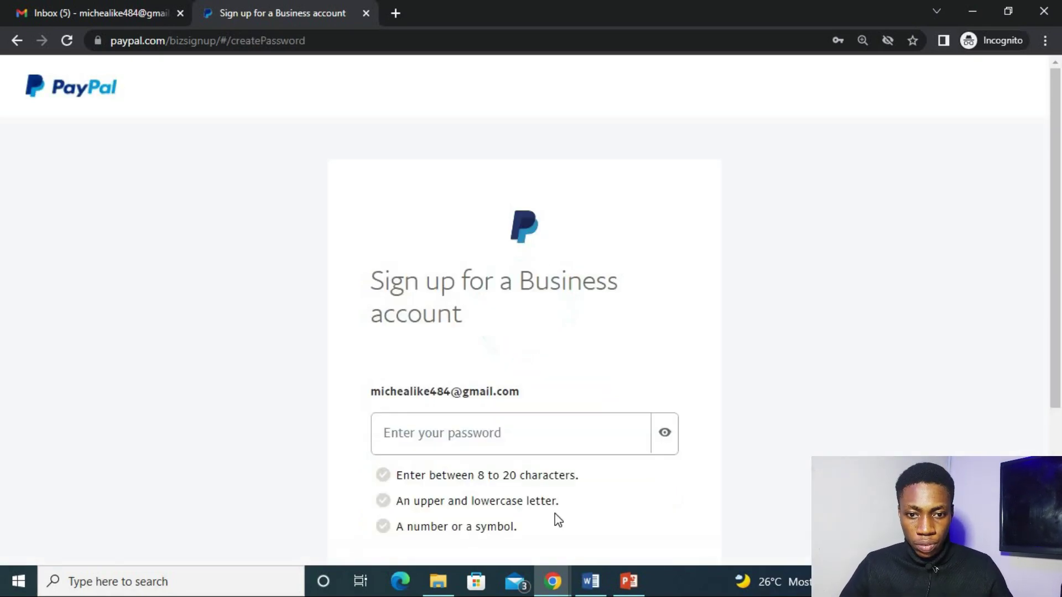
Type an account password that passes all three strength checks
left_click(525, 444)
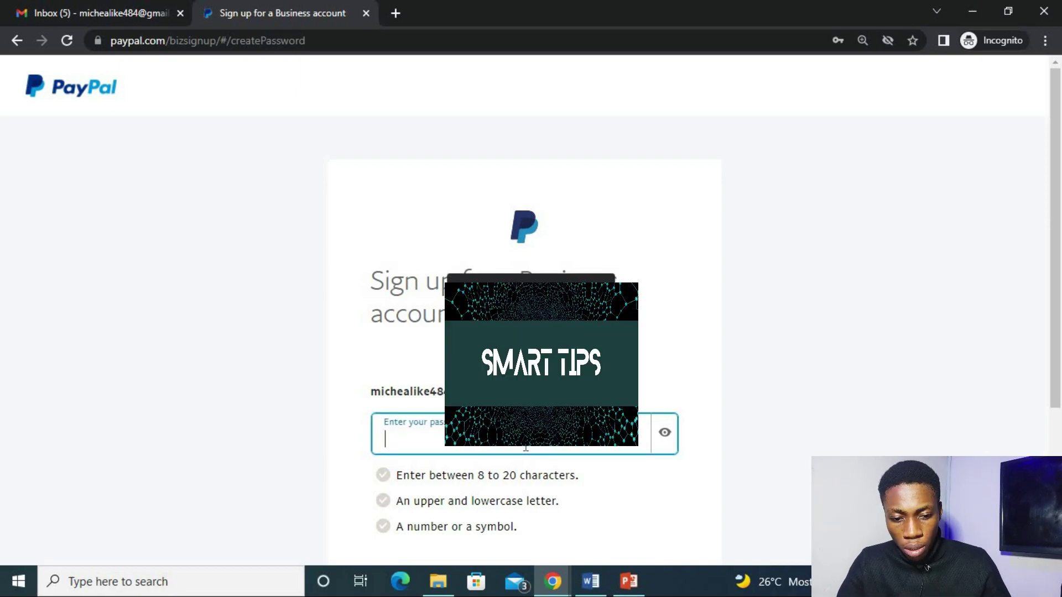
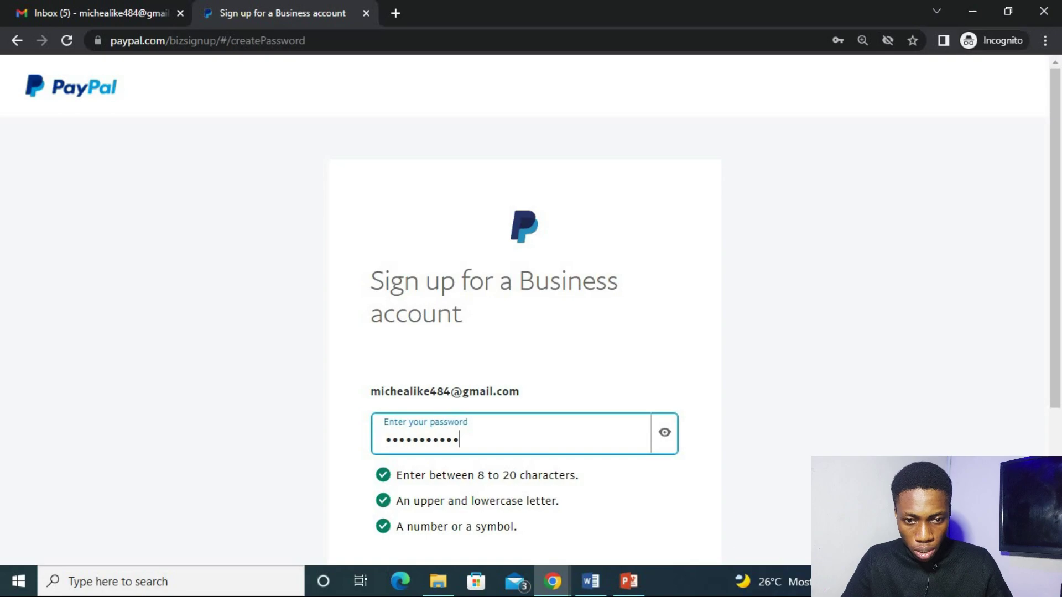
scroll(596, 387, "down", 3)
Submit the password, then fill in the contact's legal first and last names
left_click(596, 387)
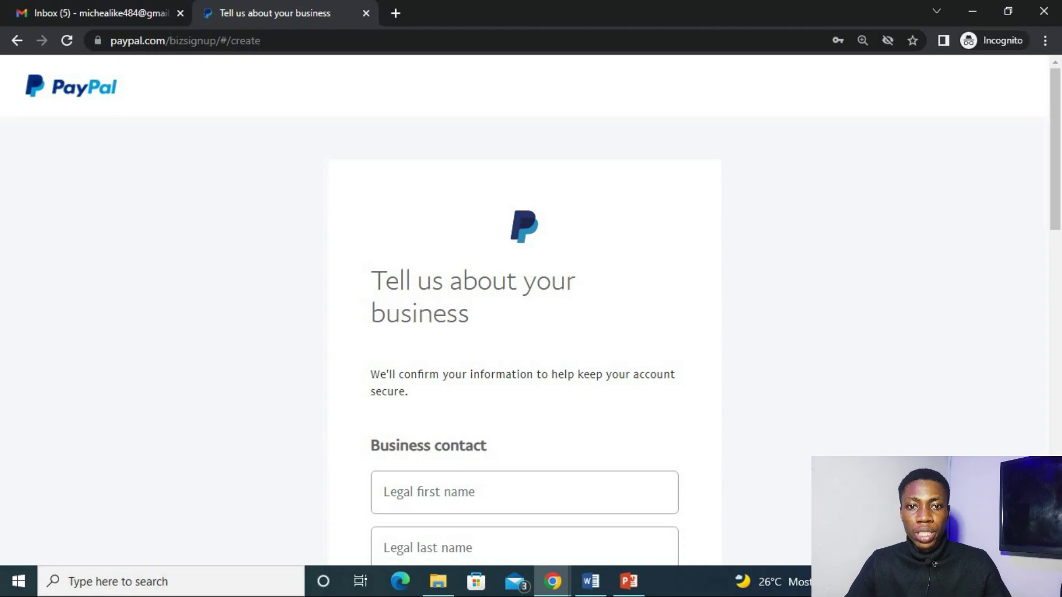
scroll(525, 310, "down", 3)
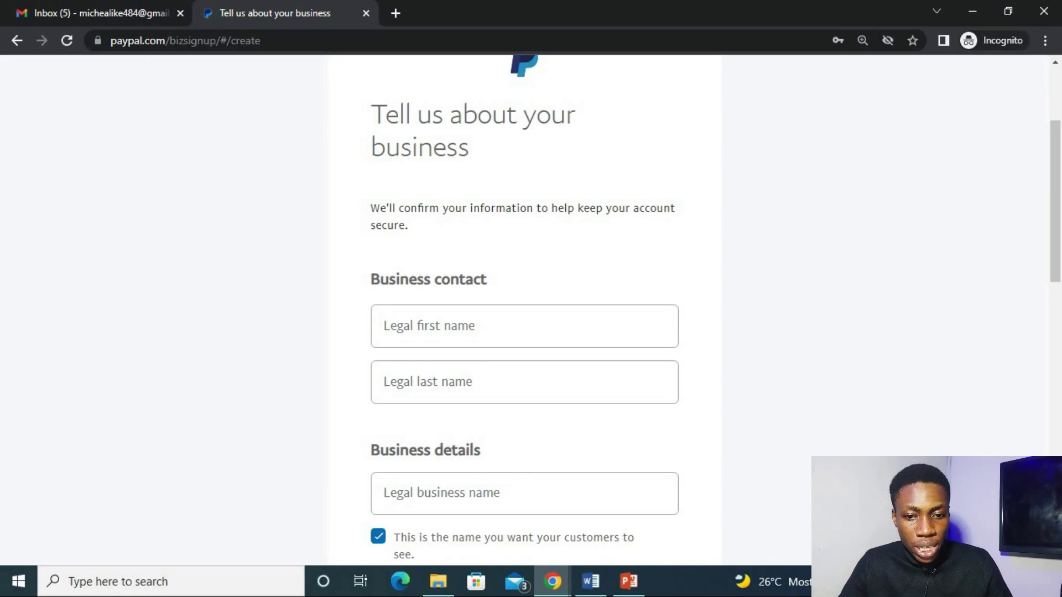
scroll(525, 310, "down", 3)
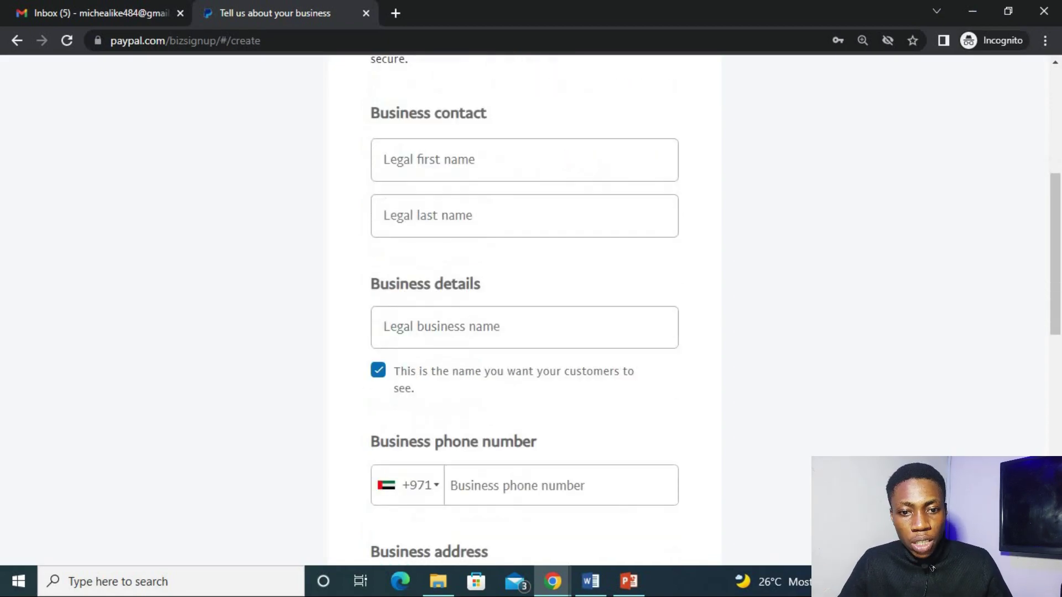
scroll(524, 310, "down", 3)
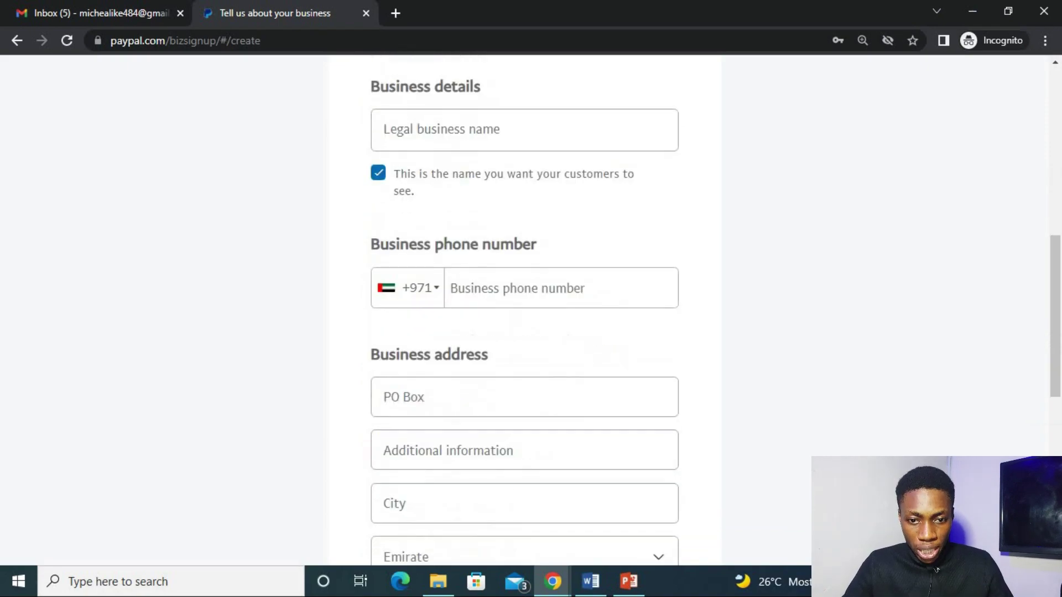
scroll(525, 310, "down", 2)
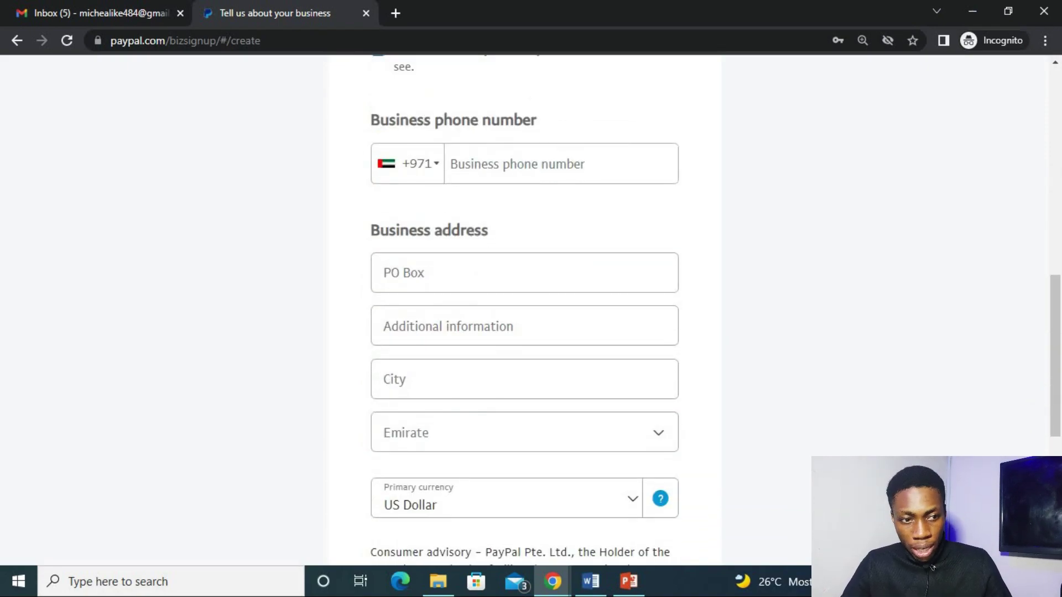
scroll(1059, 343, "up", 8)
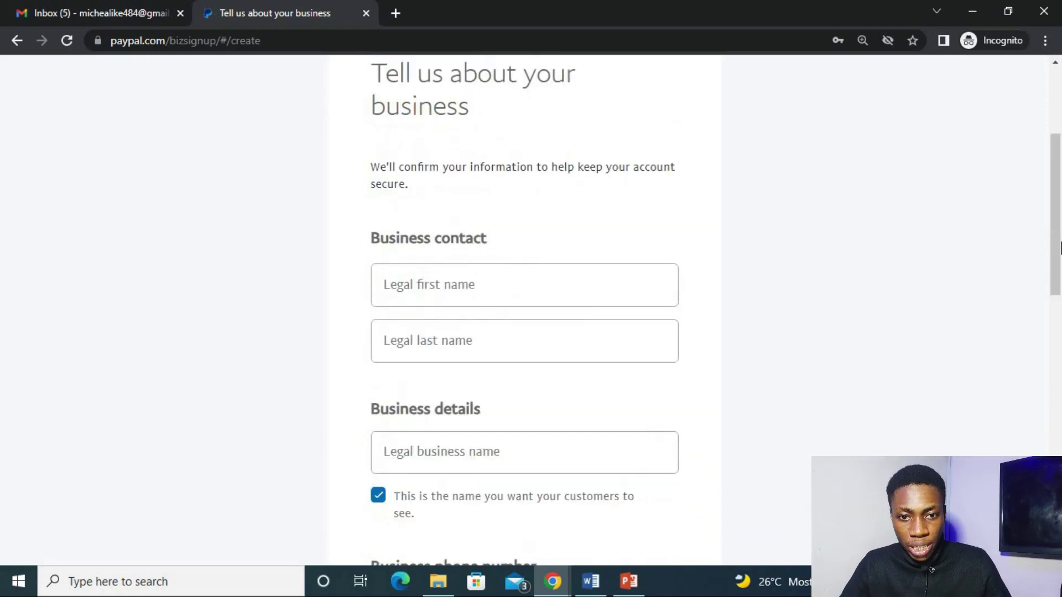
left_click(592, 287)
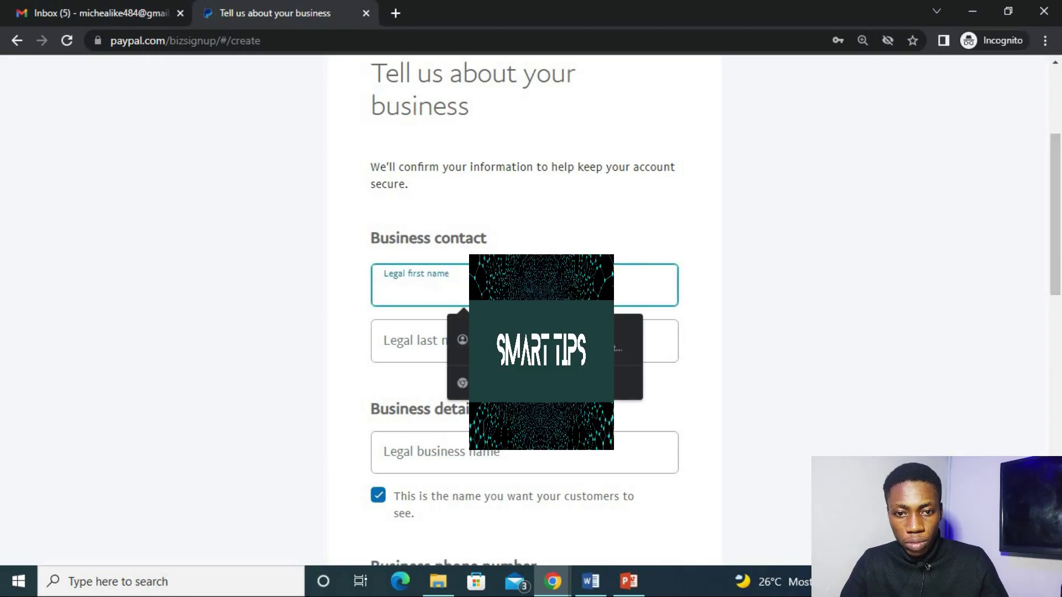
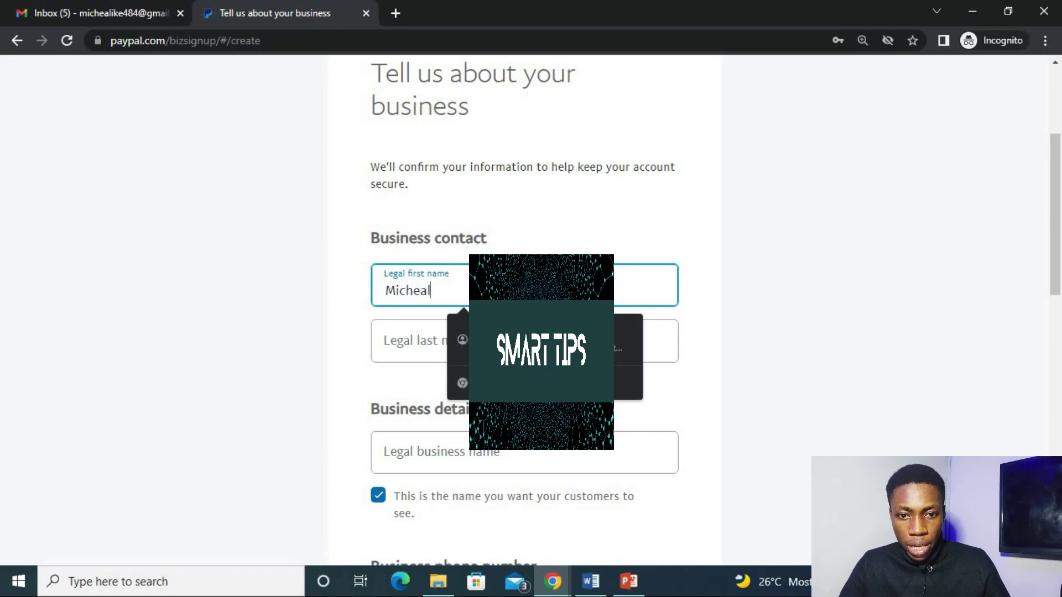
left_click(418, 340)
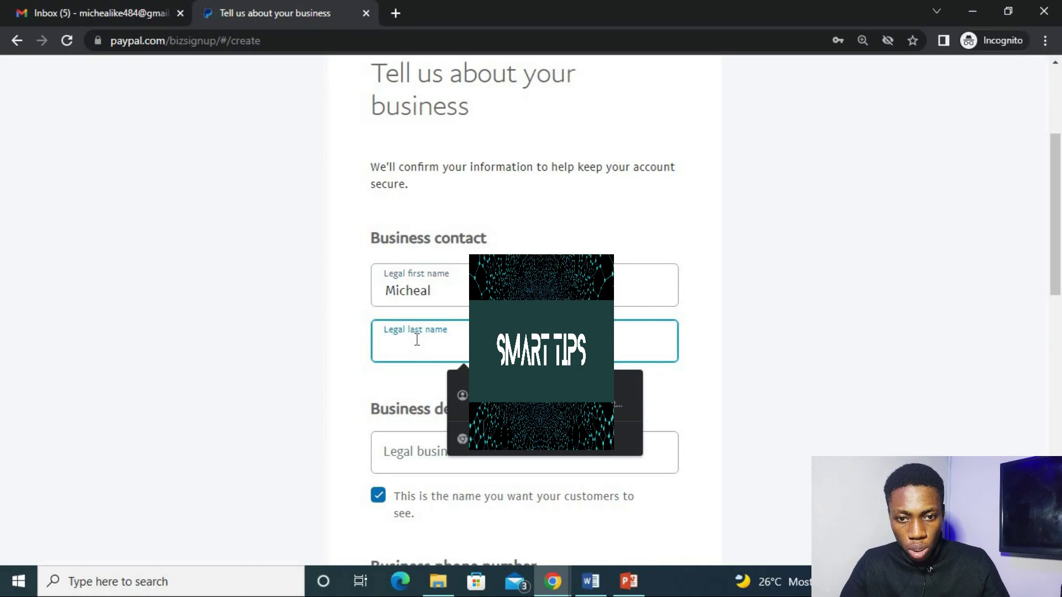
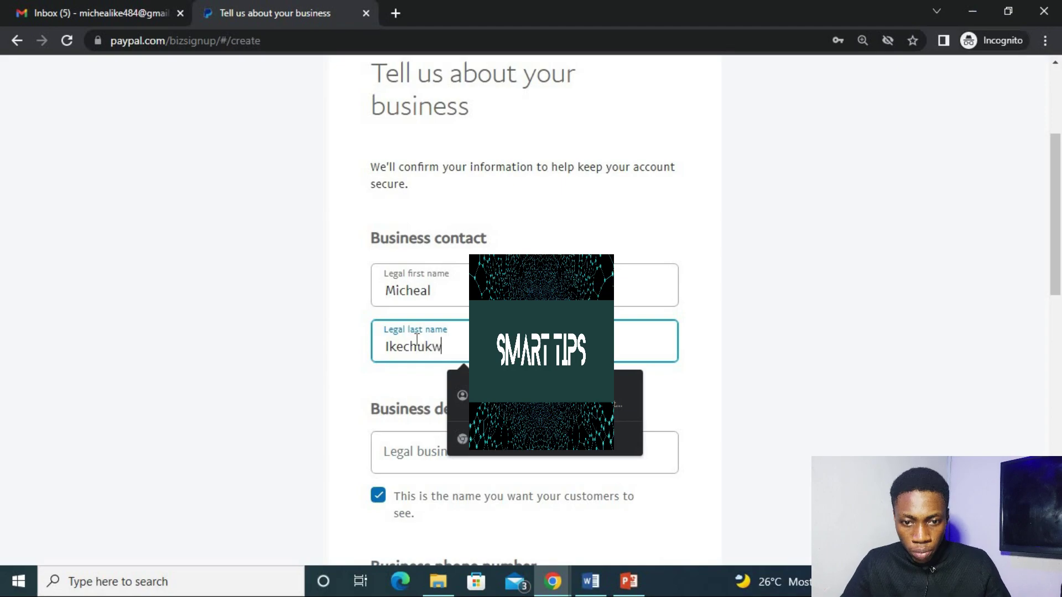
Enter the legal business name and keep it as the customer-facing name
left_click(411, 446)
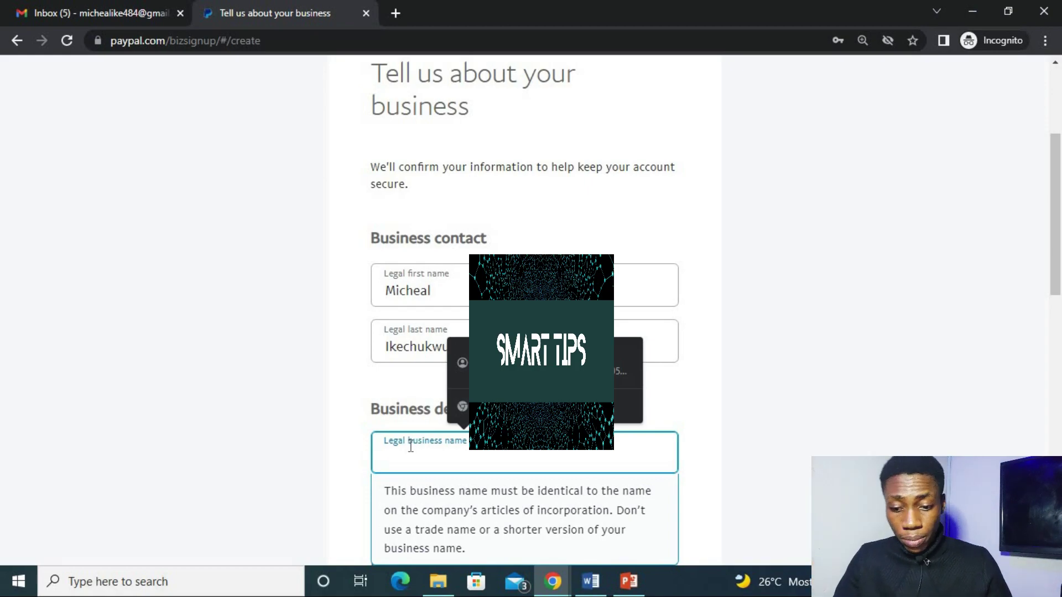
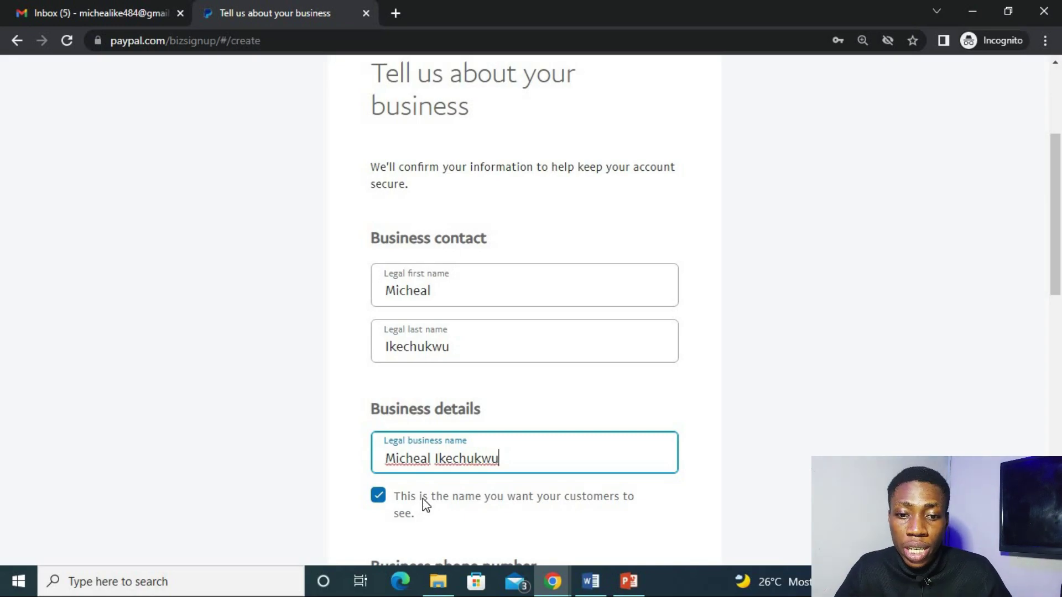
left_click(403, 499)
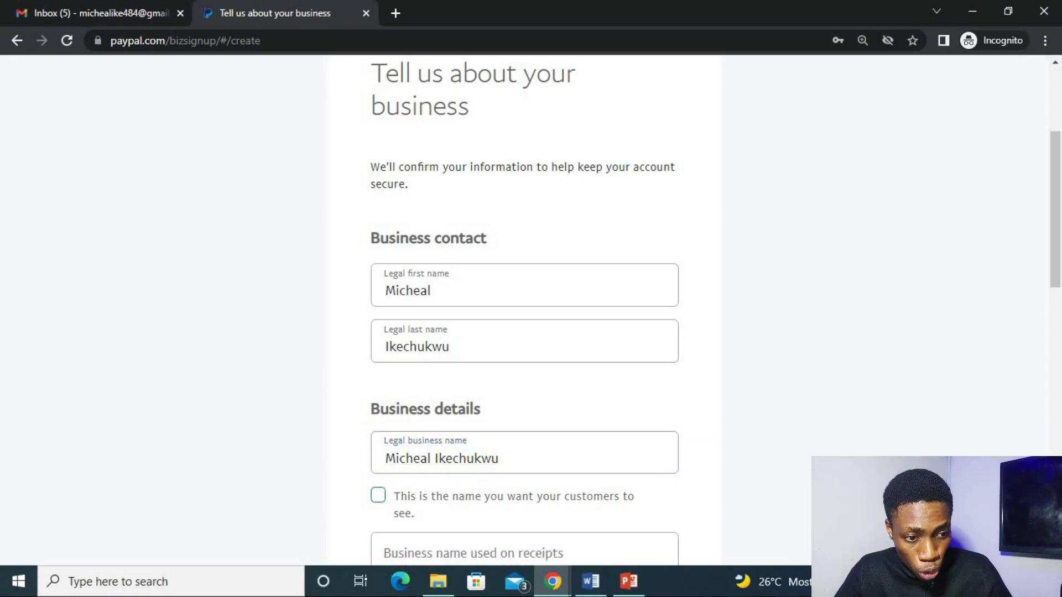
scroll(531, 310, "down", 2)
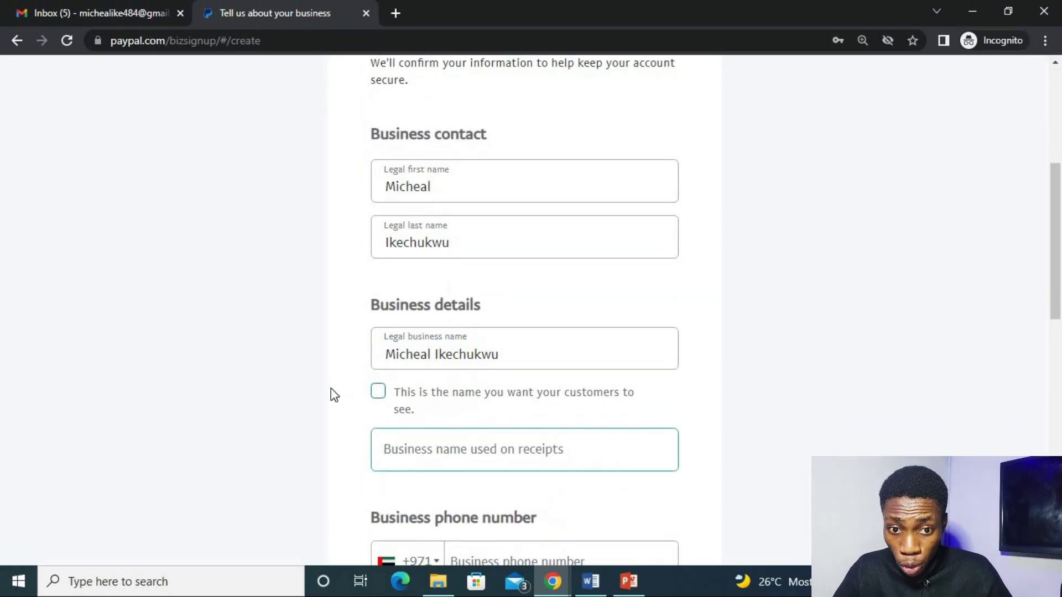
left_click(379, 392)
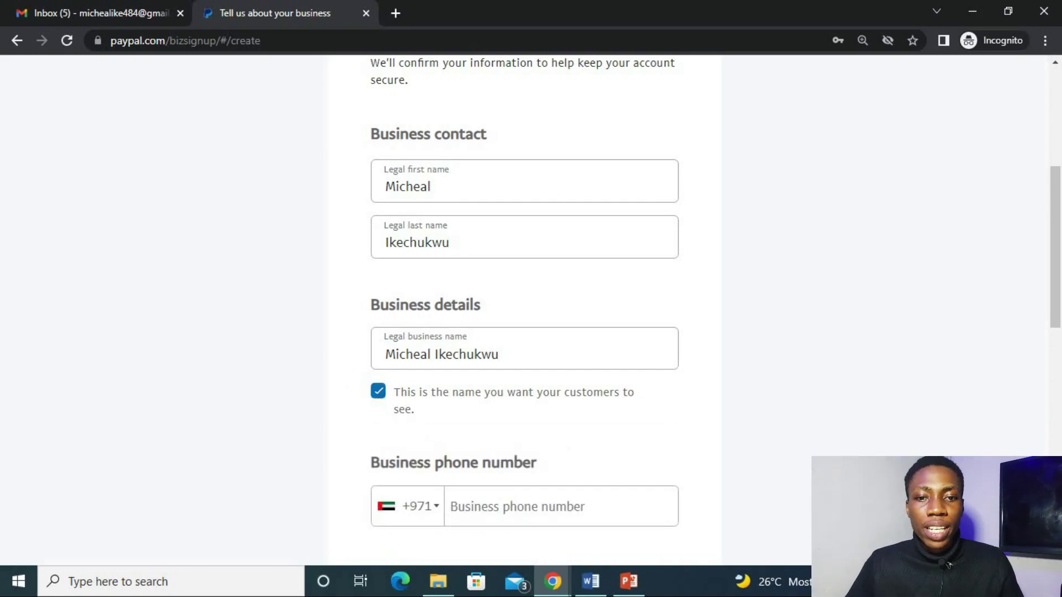
Change the phone country code from +971 to Nigeria (+234) and enter the business phone
scroll(504, 387, "down", 2)
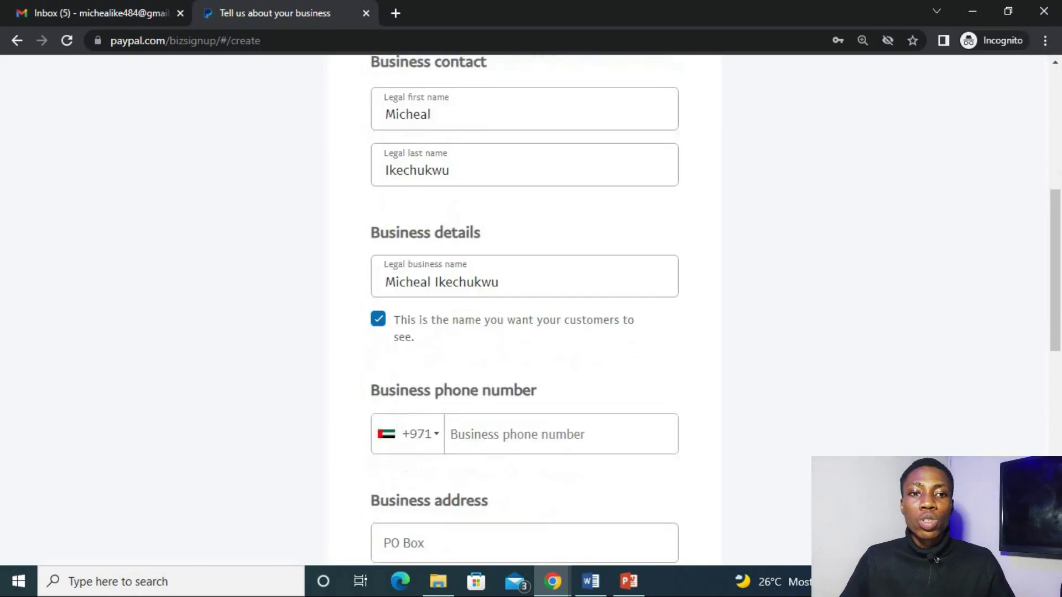
left_click(424, 424)
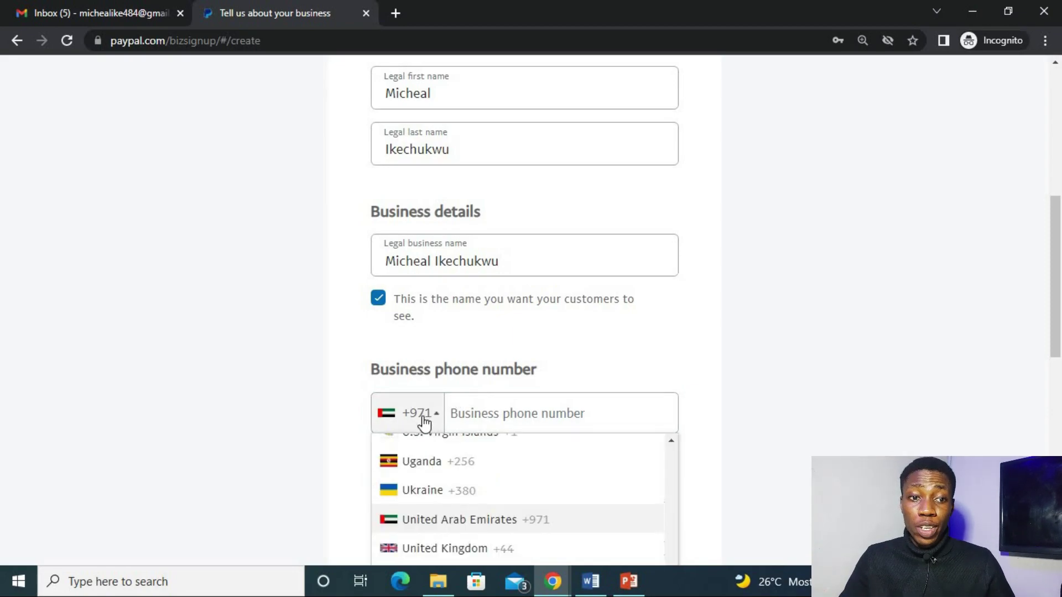
scroll(671, 235, "up", 10)
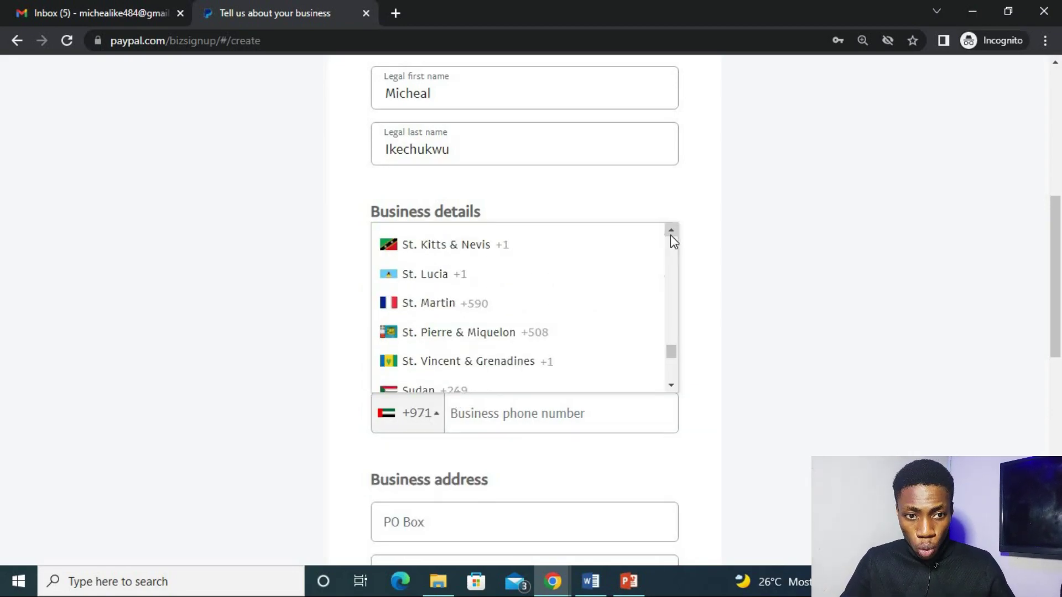
left_click(670, 235)
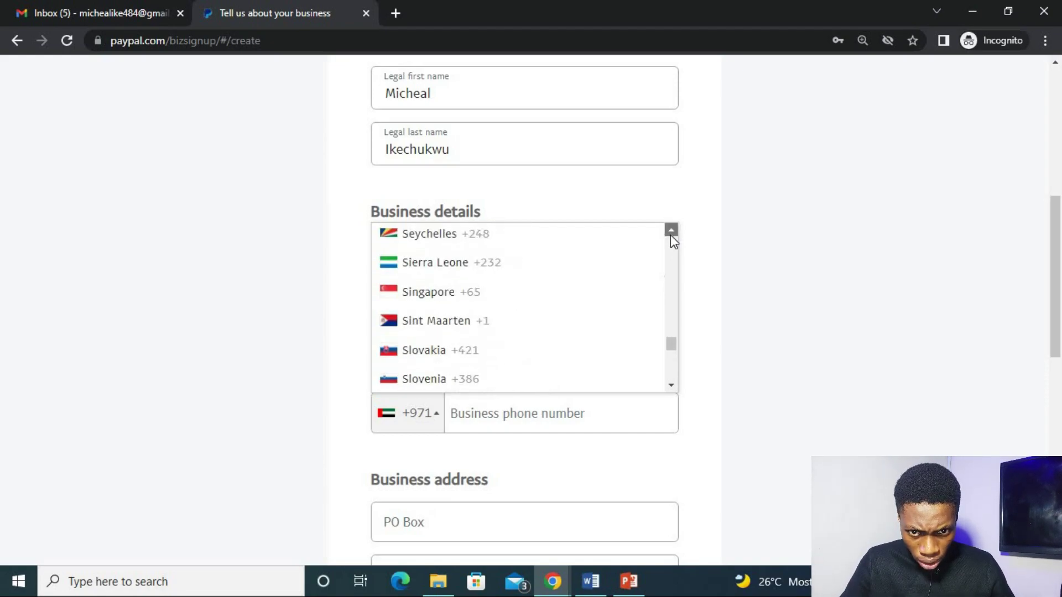
left_click_drag(670, 235, 671, 234)
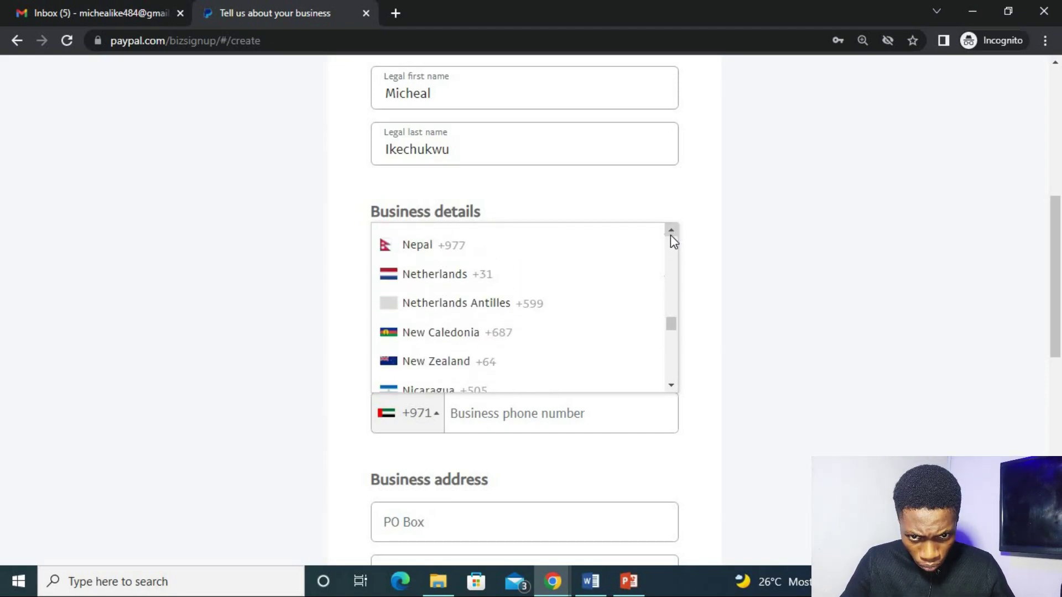
left_click(672, 386)
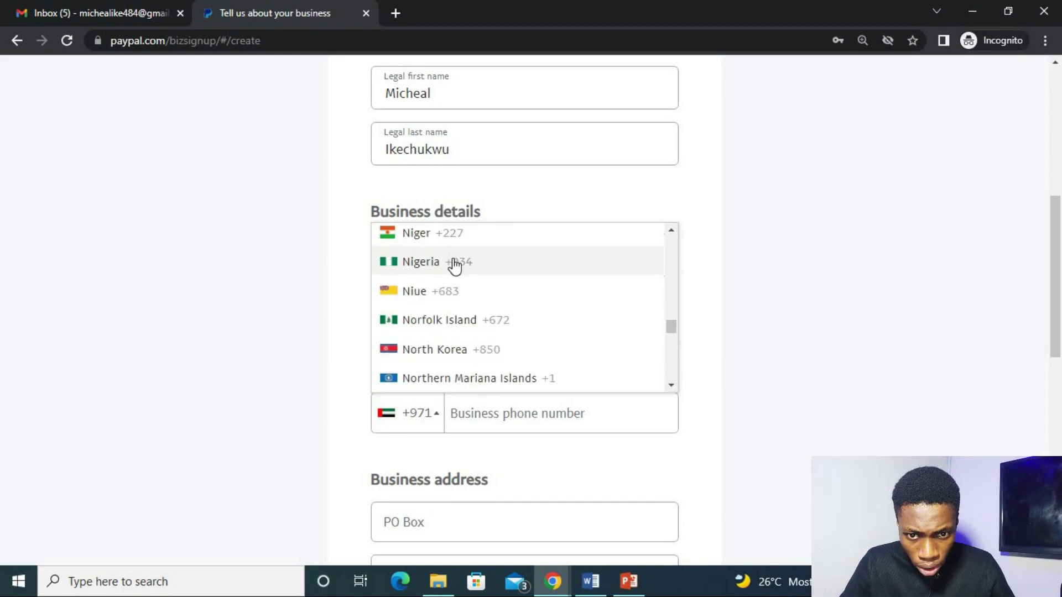
left_click(456, 263)
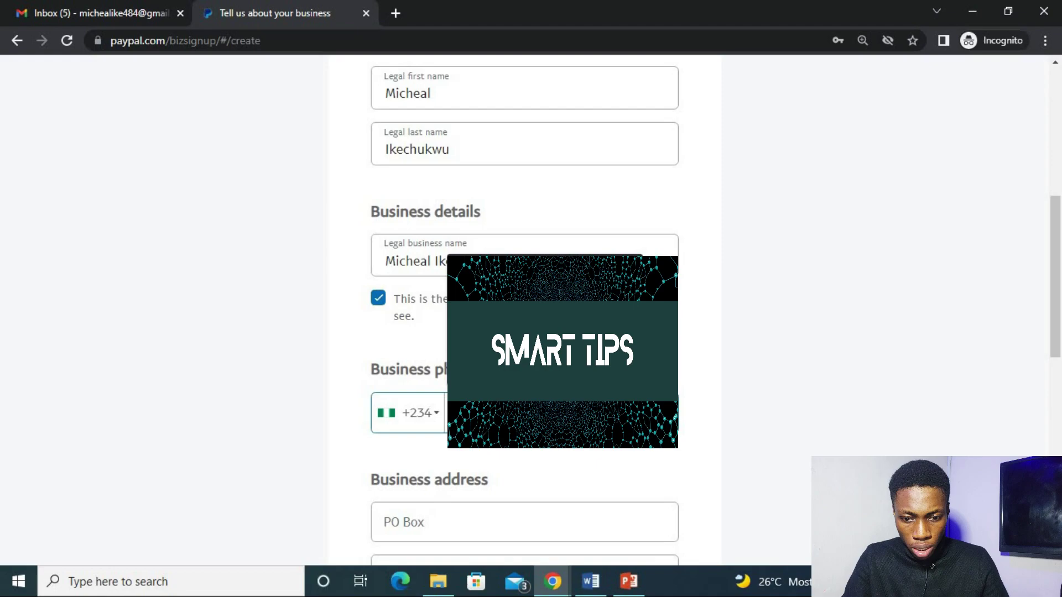
left_click(490, 510)
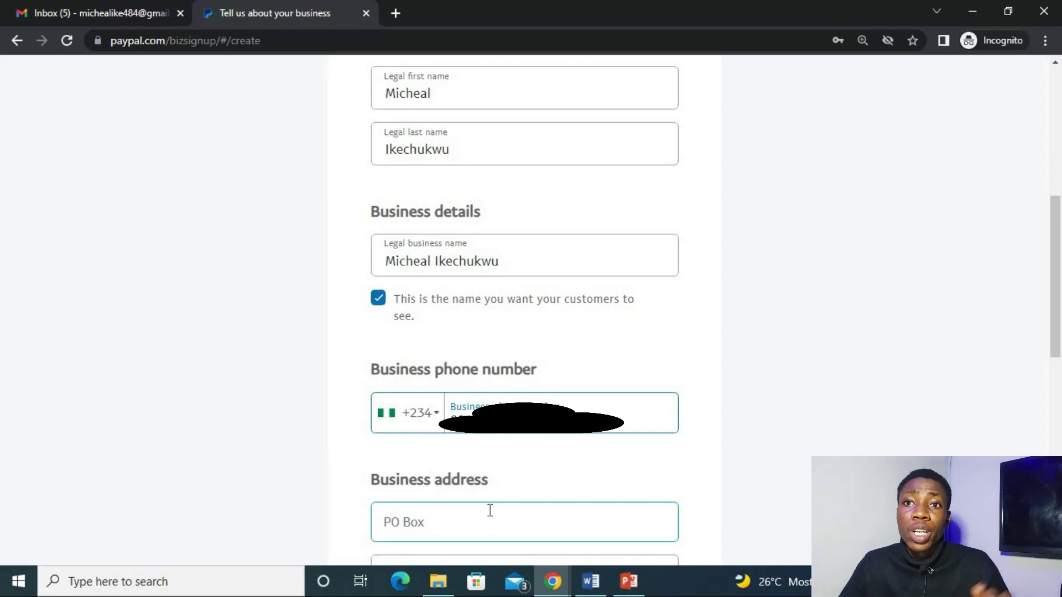
Fill the business address from the saved suggestion, with Abu Dhabi as the emirate
key("Down")
key("Down")
key("Return")
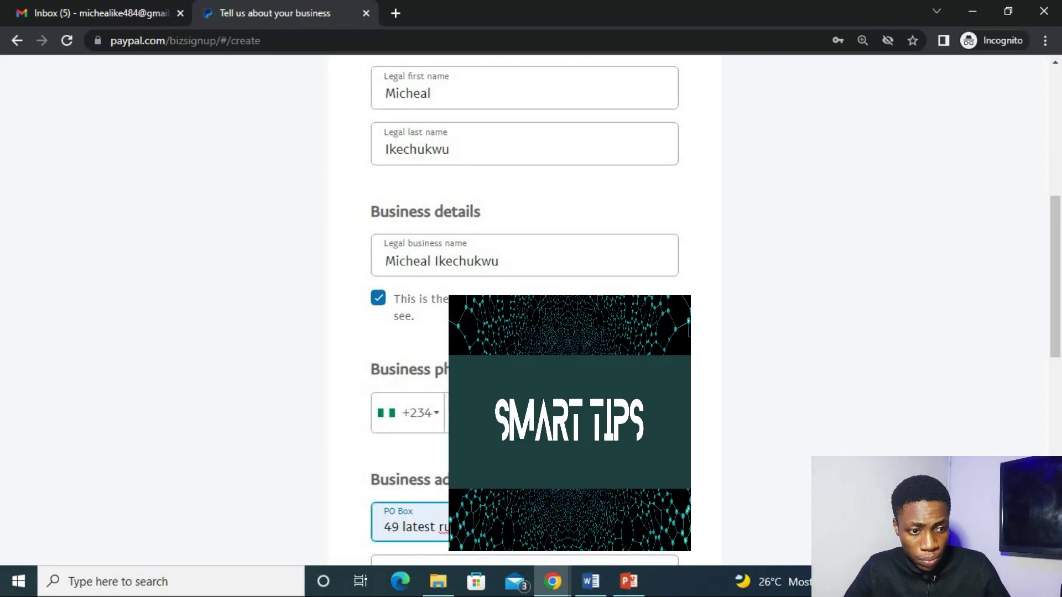
scroll(525, 309, "down", 5)
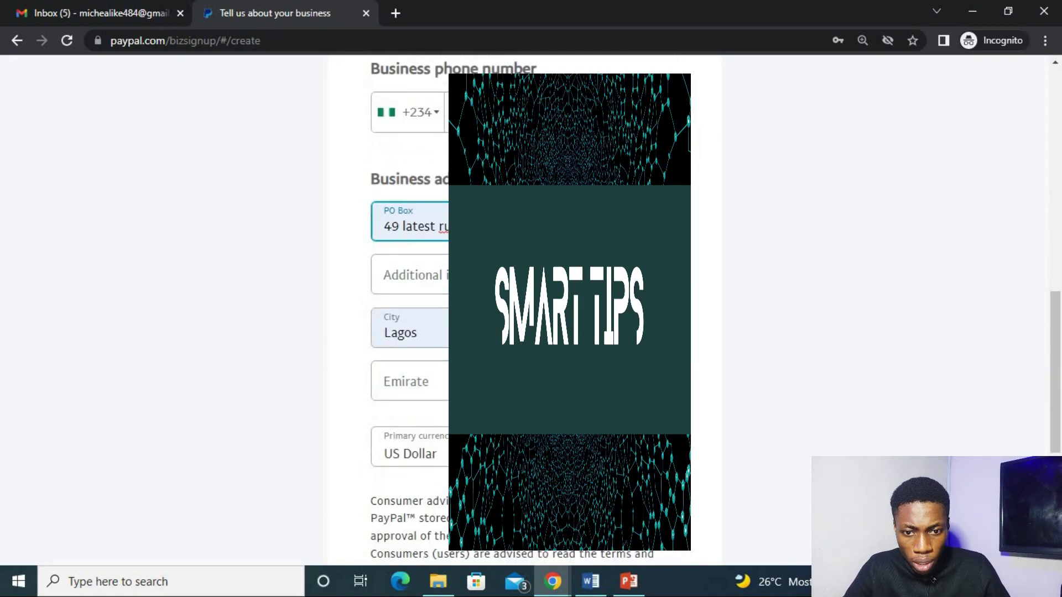
scroll(725, 438, "down", 1)
left_click(655, 343)
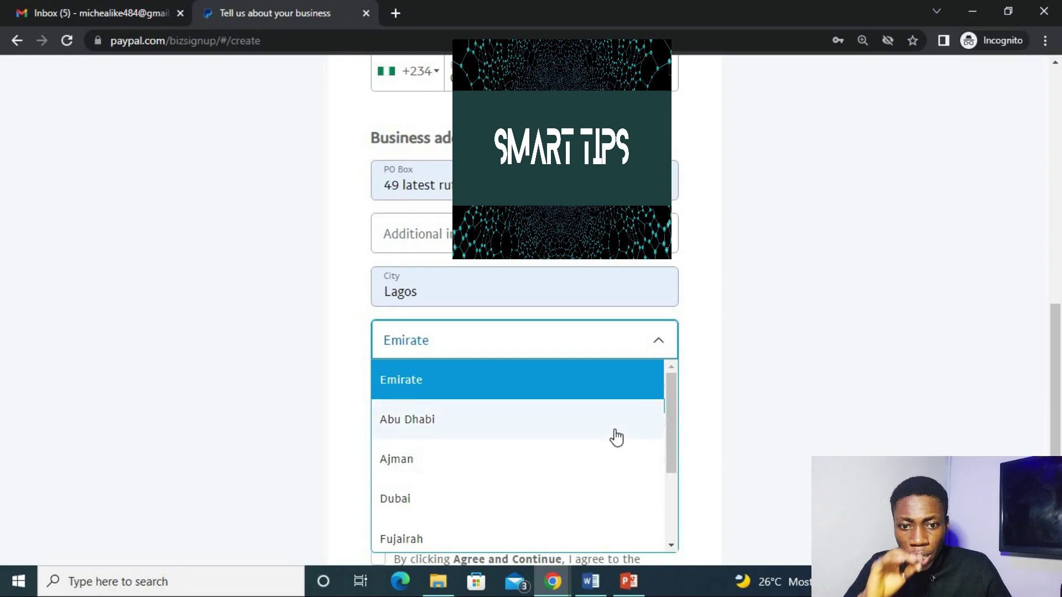
left_click(554, 426)
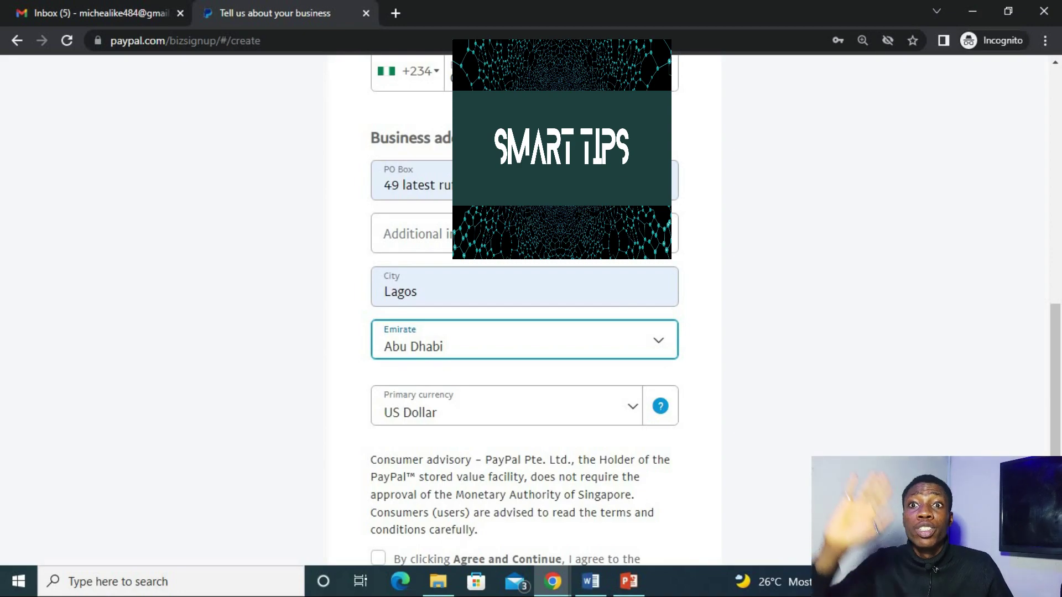
Accept the User Agreement and Privacy Statement and submit the business details
scroll(460, 495, "down", 2)
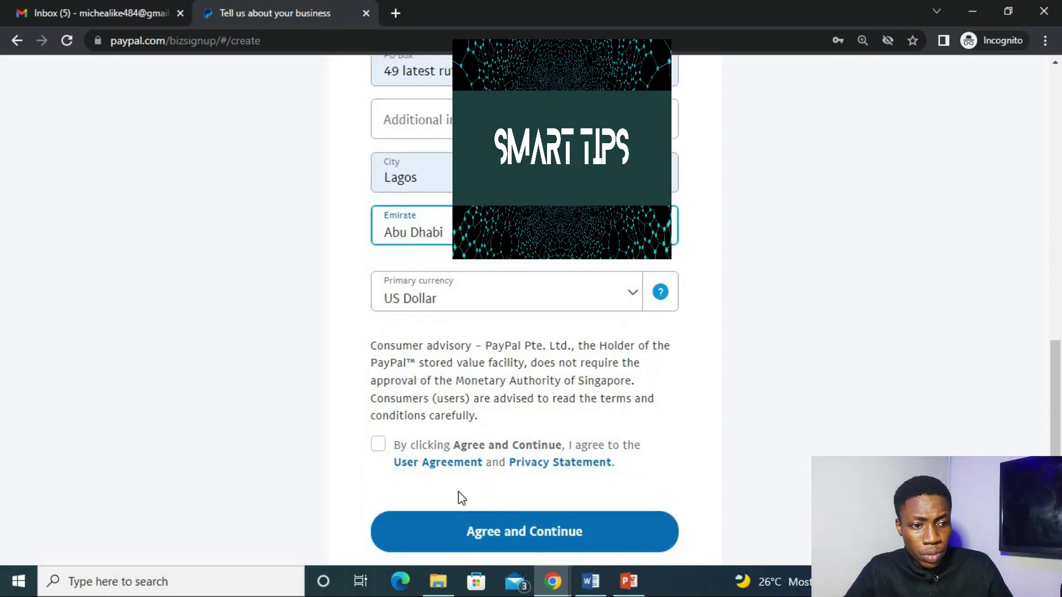
left_click(378, 445)
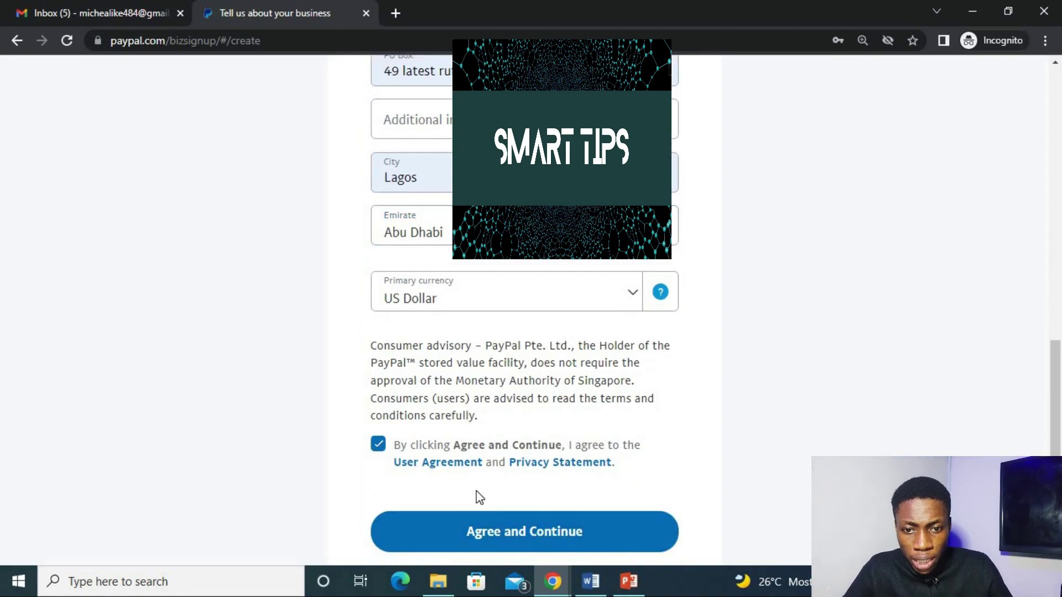
left_click(526, 537)
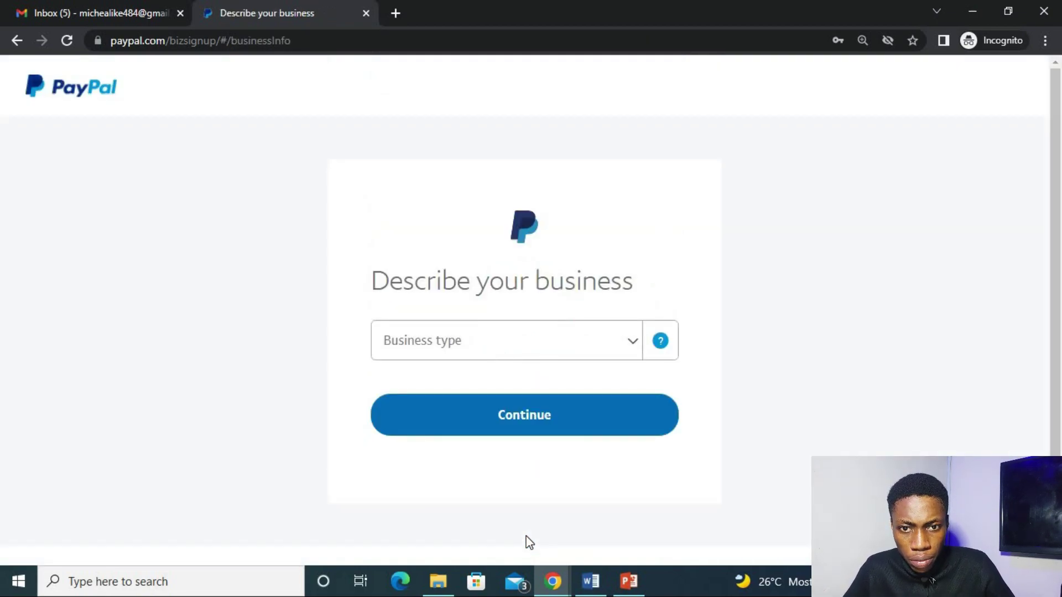
Describe the business as Individual/Sole Proprietorship, keyword 'online business', category Business Services, no website
left_click(590, 359)
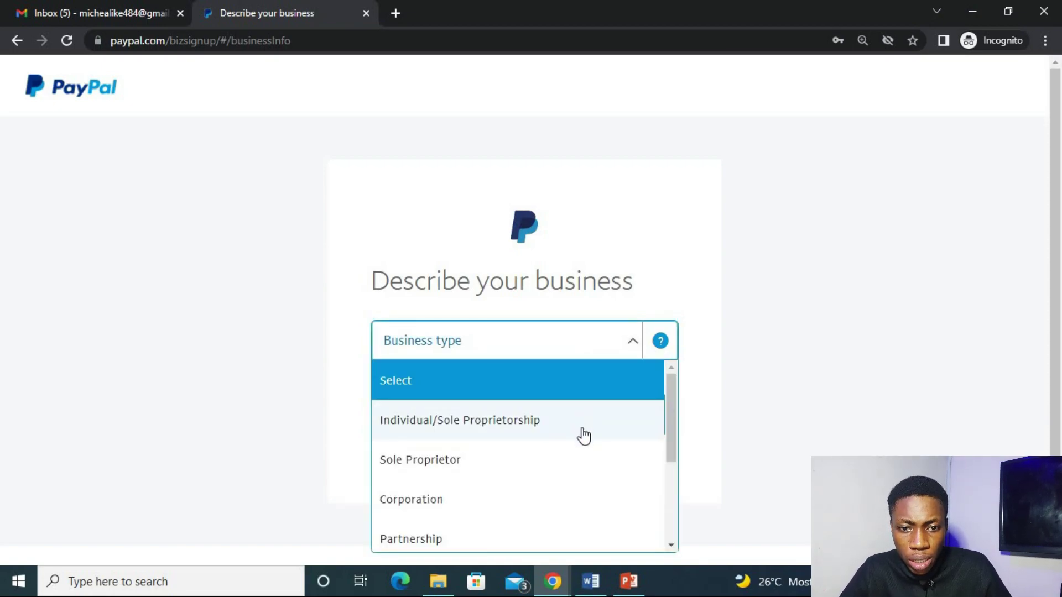
left_click(507, 415)
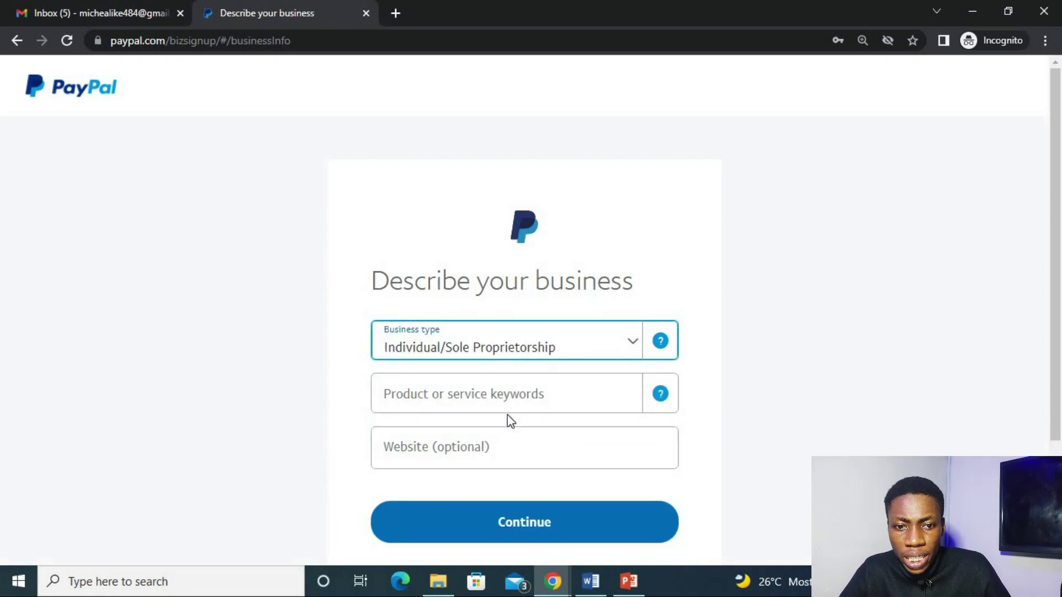
left_click(502, 400)
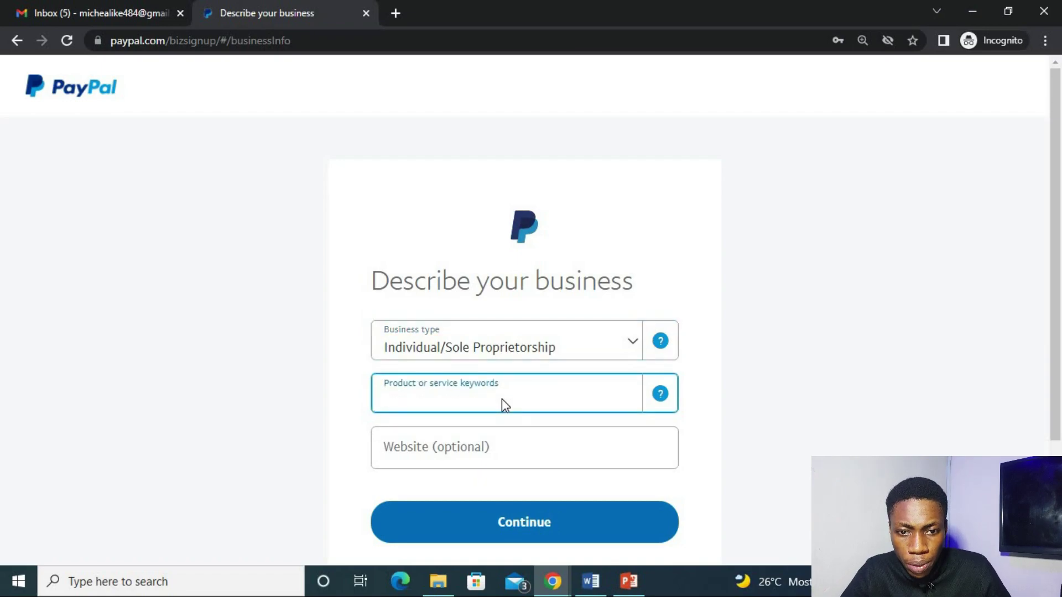
type("online")
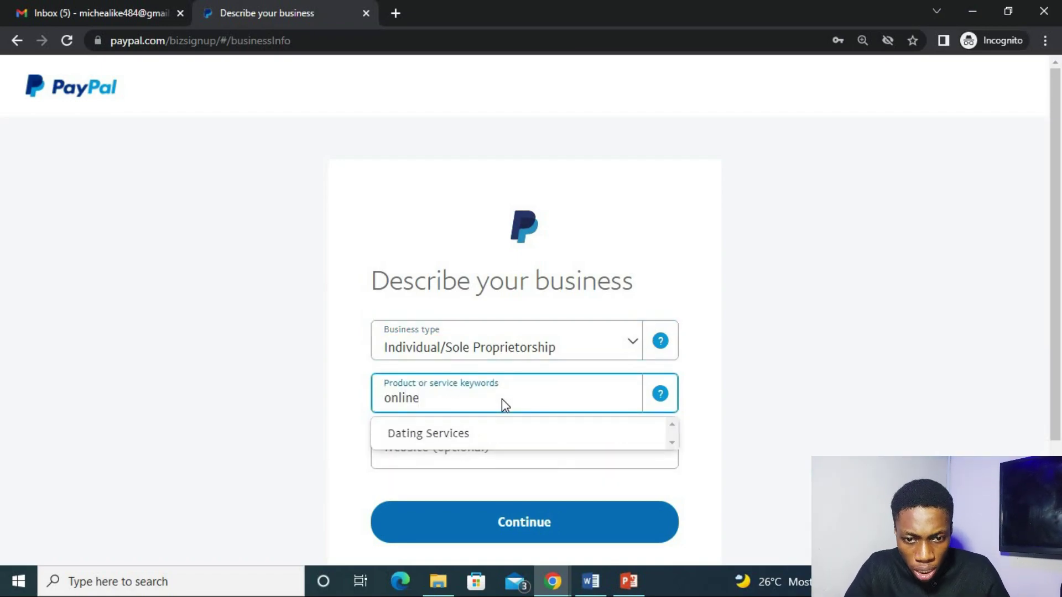
type(" bu")
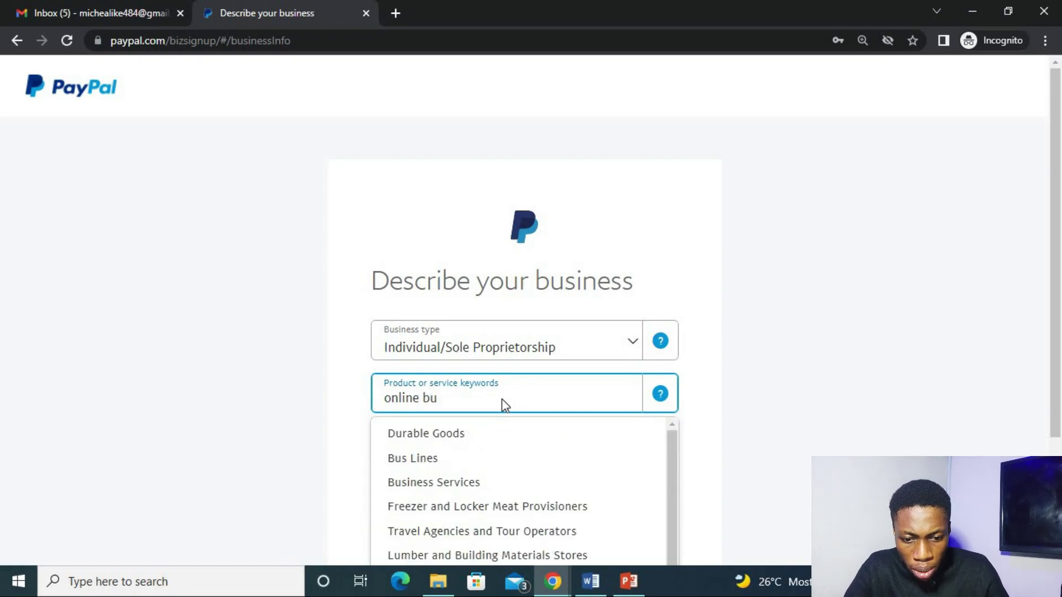
type("siness")
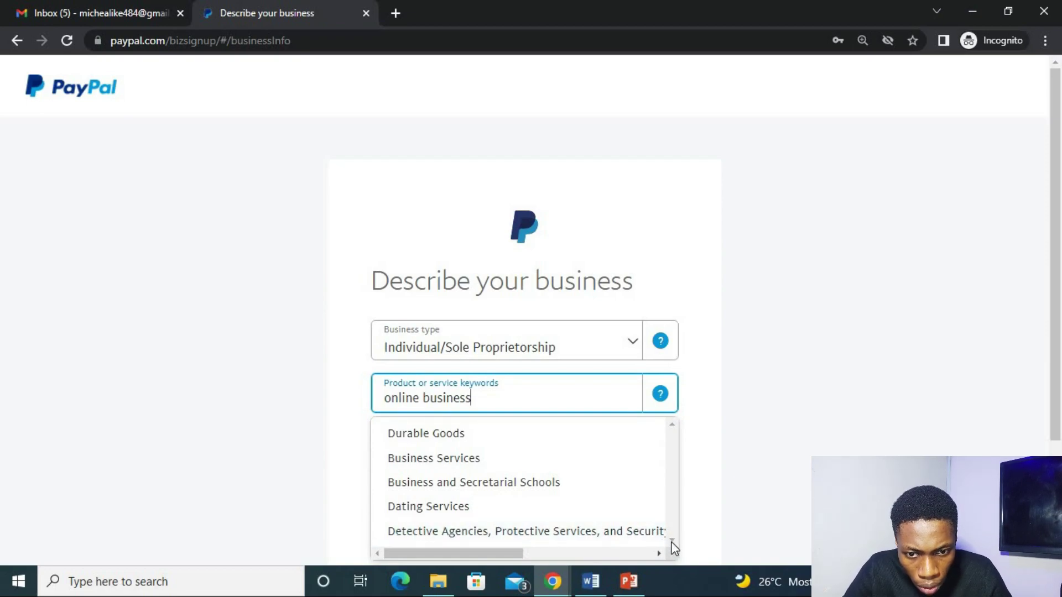
key("Down")
key("Down")
key("Down")
key("Down")
key("Down")
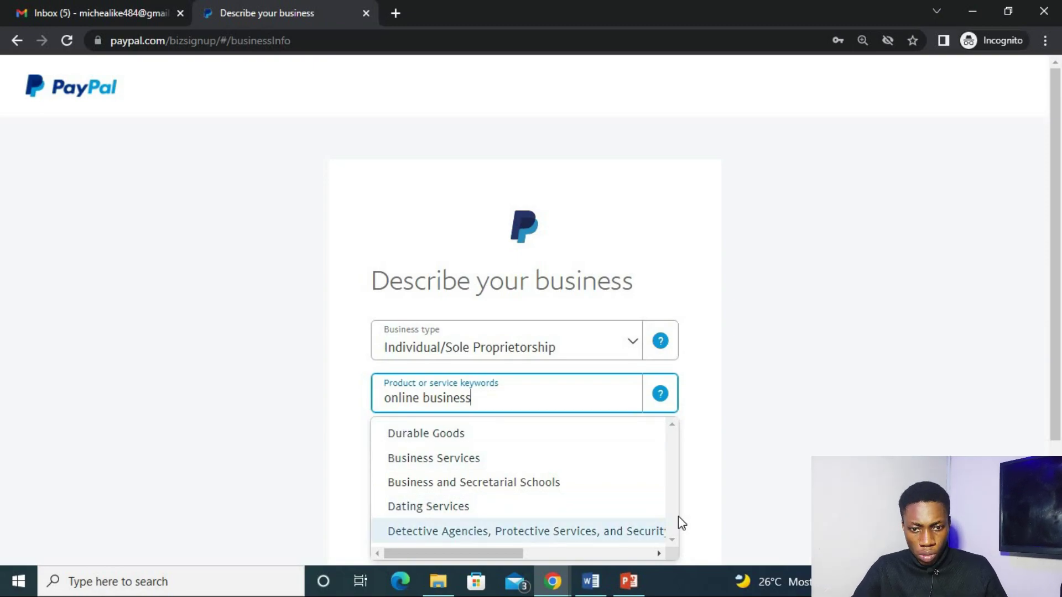
left_click(588, 457)
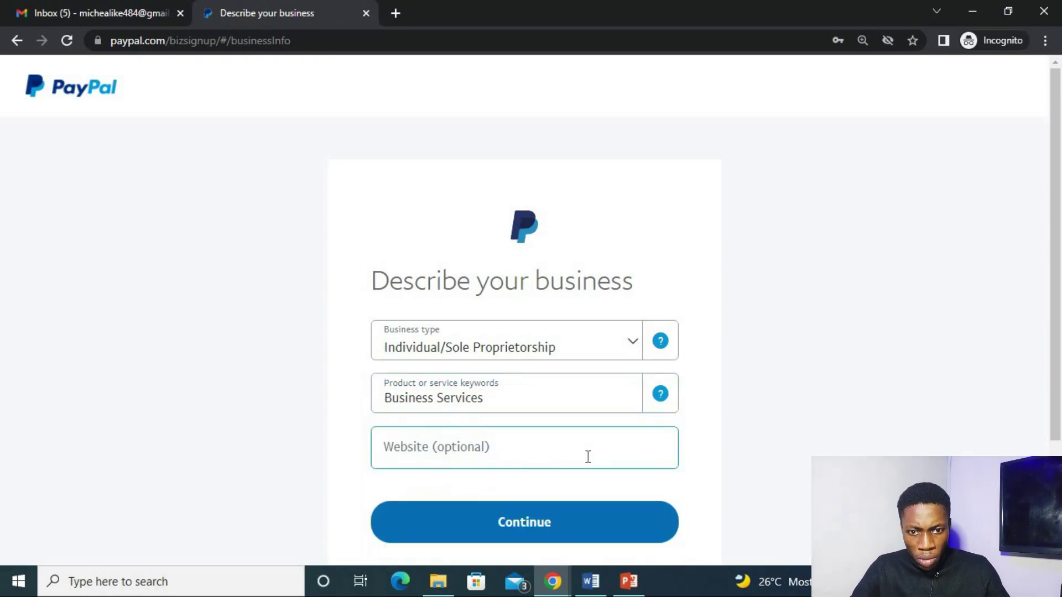
left_click(588, 457)
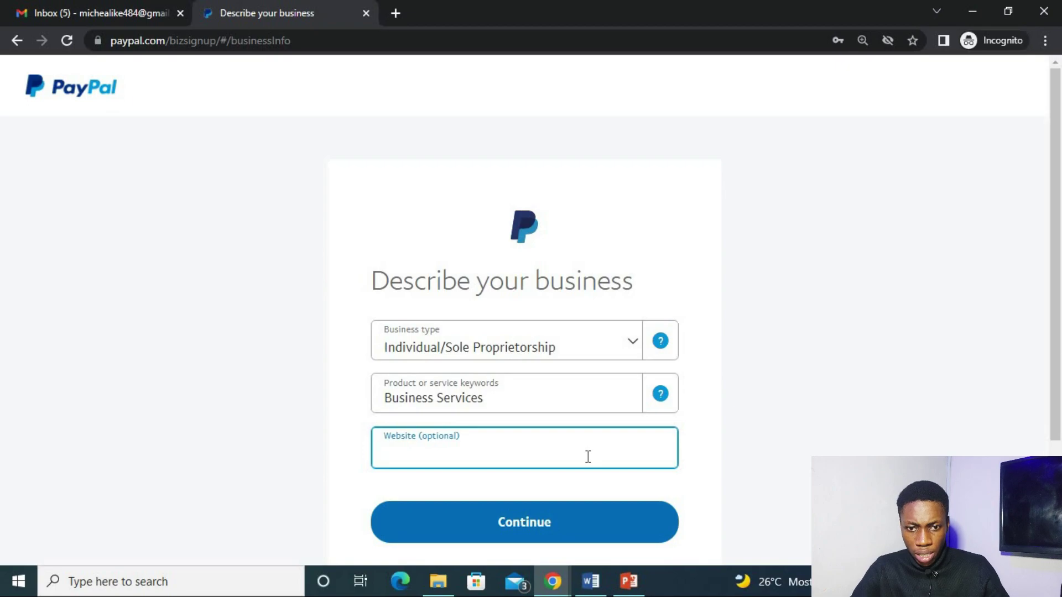
left_click(595, 515)
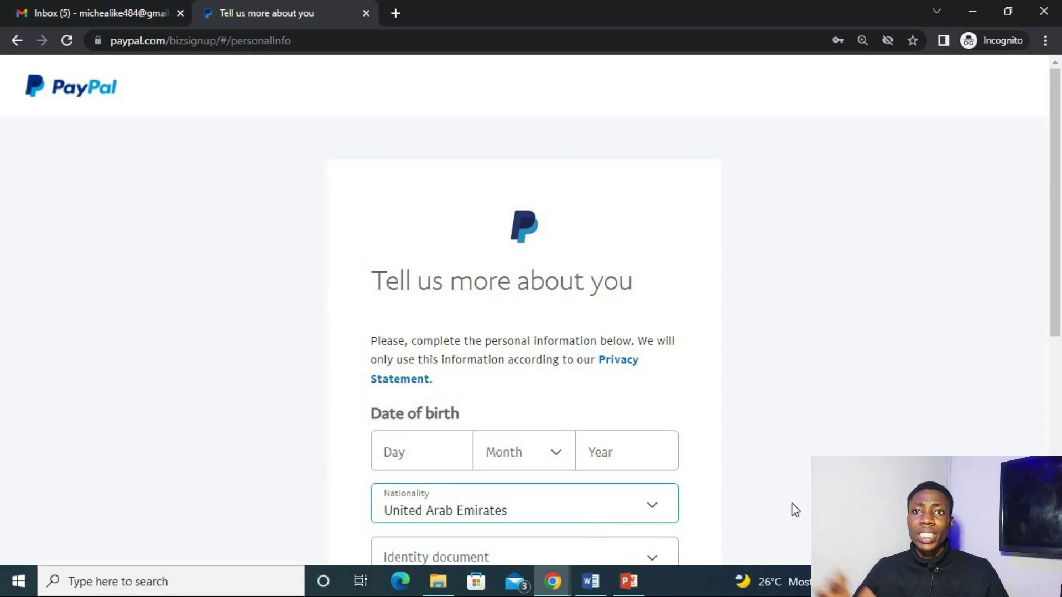
Choose National ID as identity document and Nigeria as nationality to complete sign-up
scroll(934, 570, "down", 2)
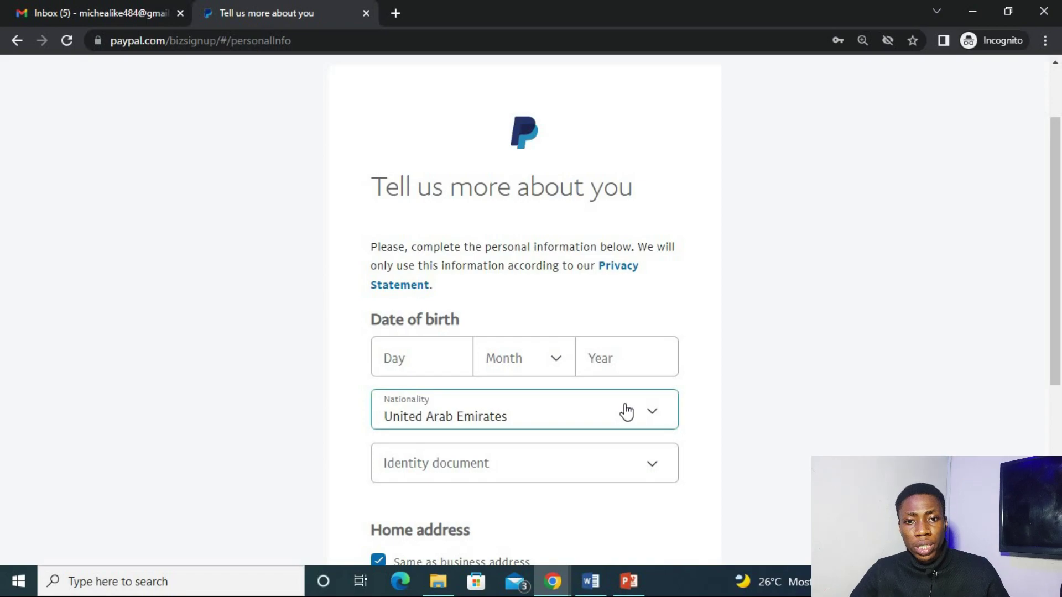
left_click(649, 474)
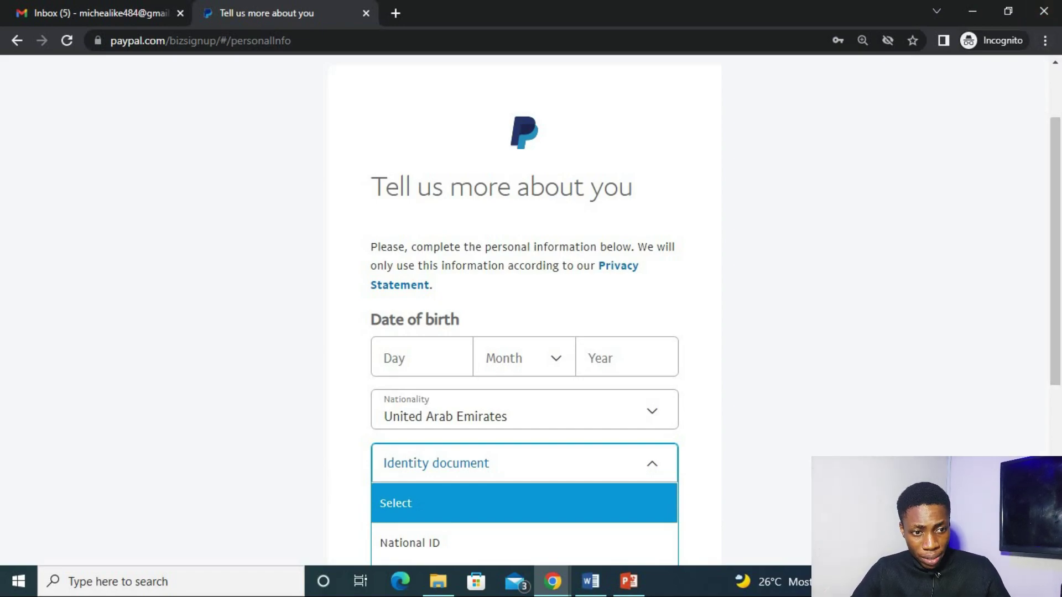
scroll(606, 420, "down", 2)
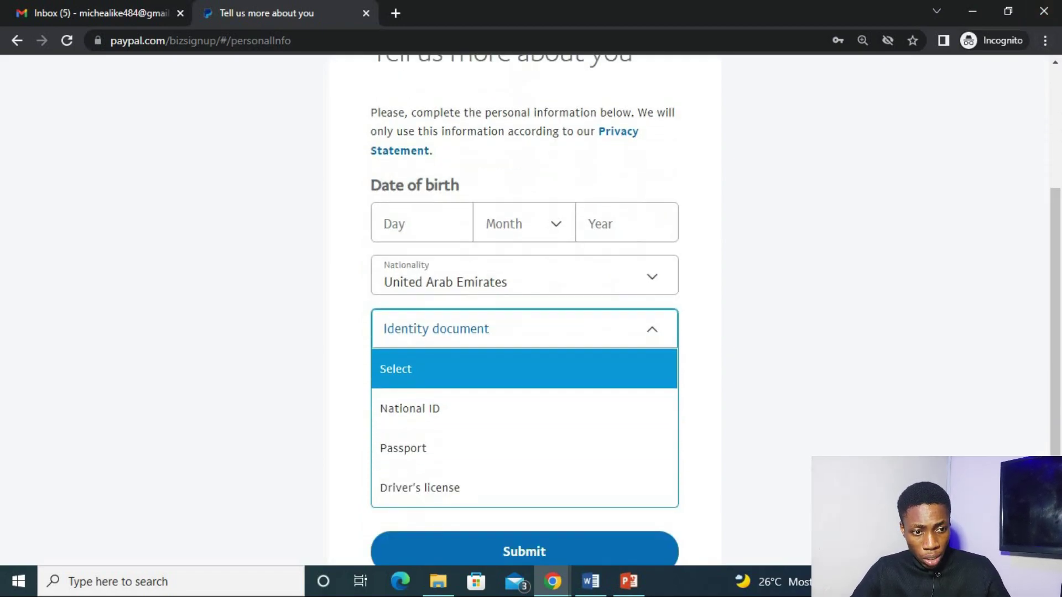
left_click(598, 408)
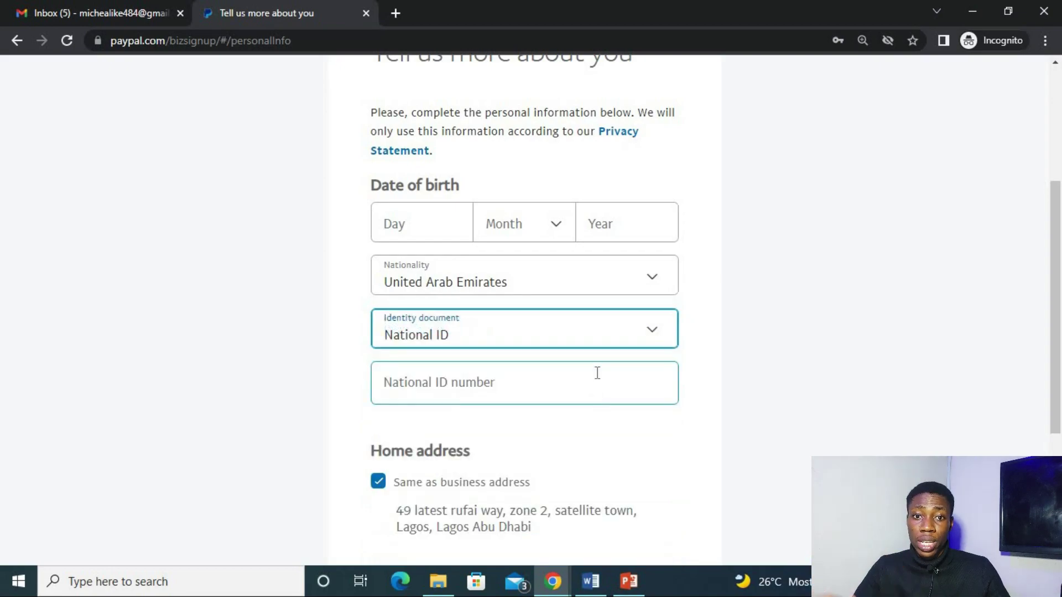
left_click(646, 281)
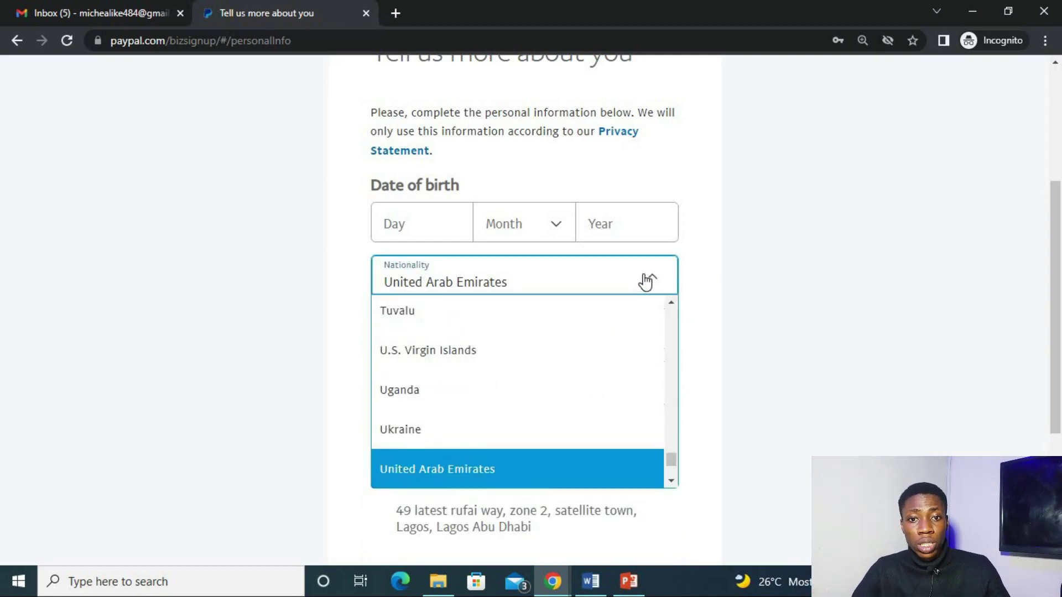
left_click(671, 305)
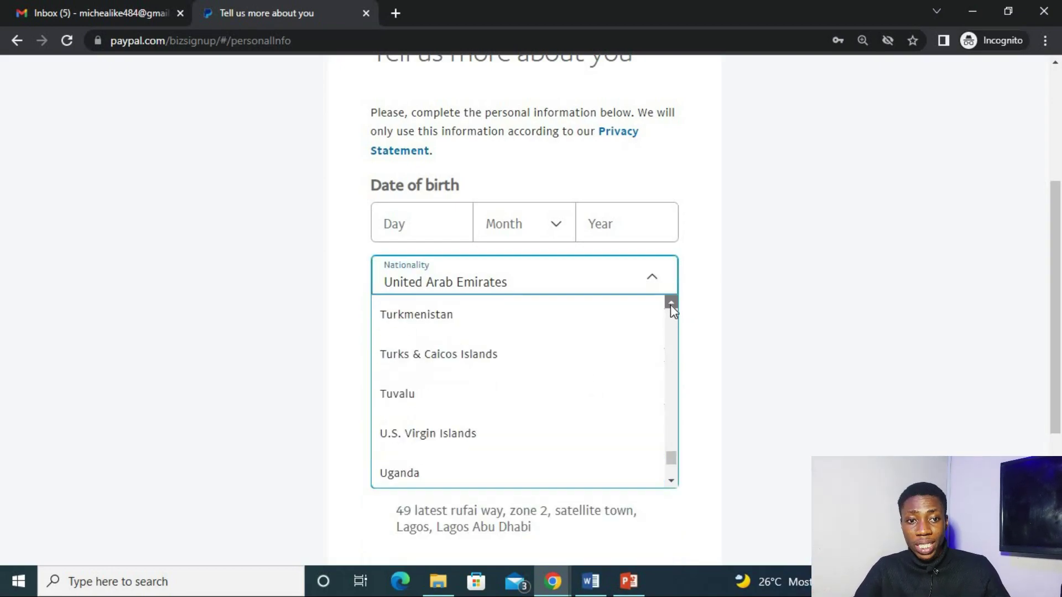
left_click_drag(670, 304, 671, 304)
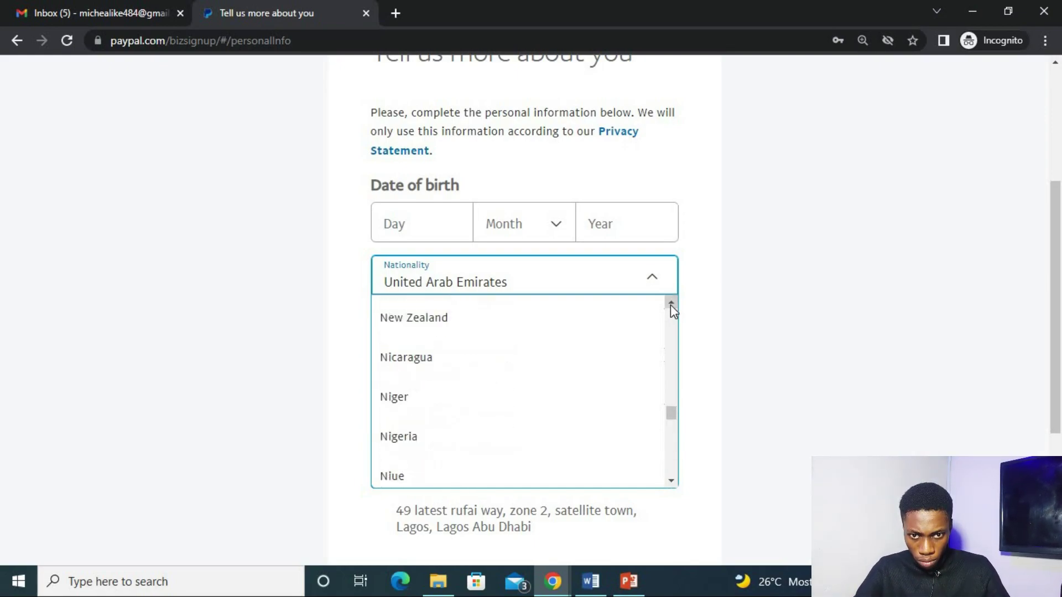
left_click(600, 451)
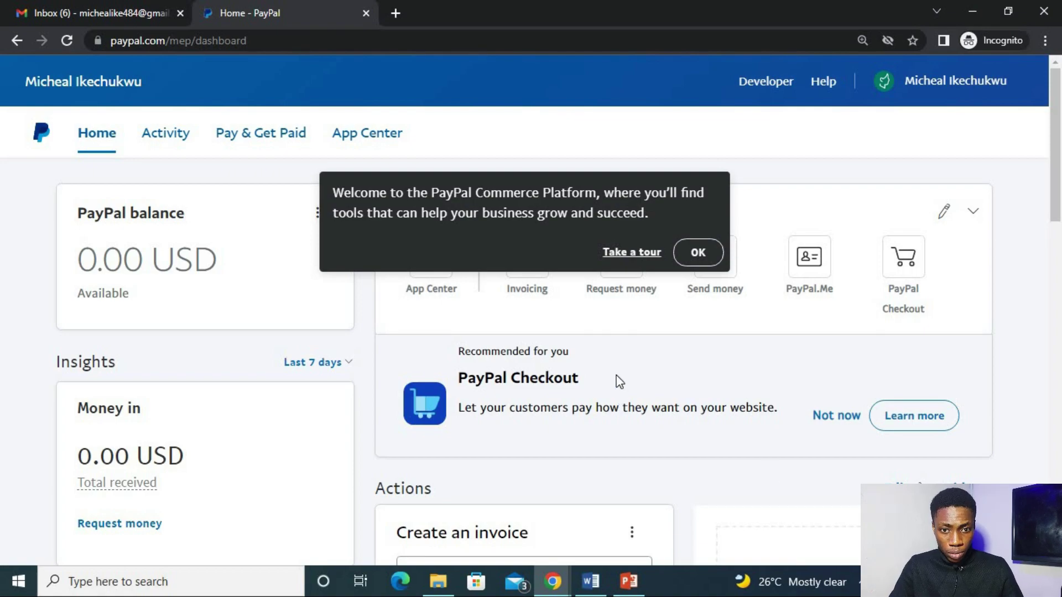
Close the 'Welcome to the PayPal Commerce Platform' popup with OK
left_click(687, 256)
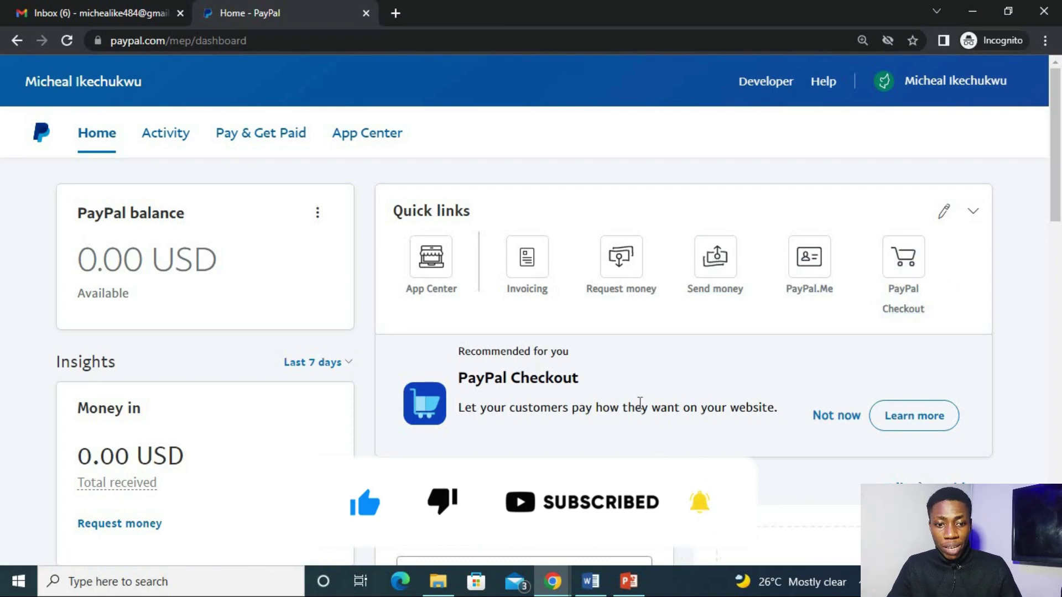
Bring up the PowerPoint recap deck and move through slide 2 to slide 3, 'HOW TO VERIFY YOUR PAYPAL ACCOUNT'
left_click(630, 581)
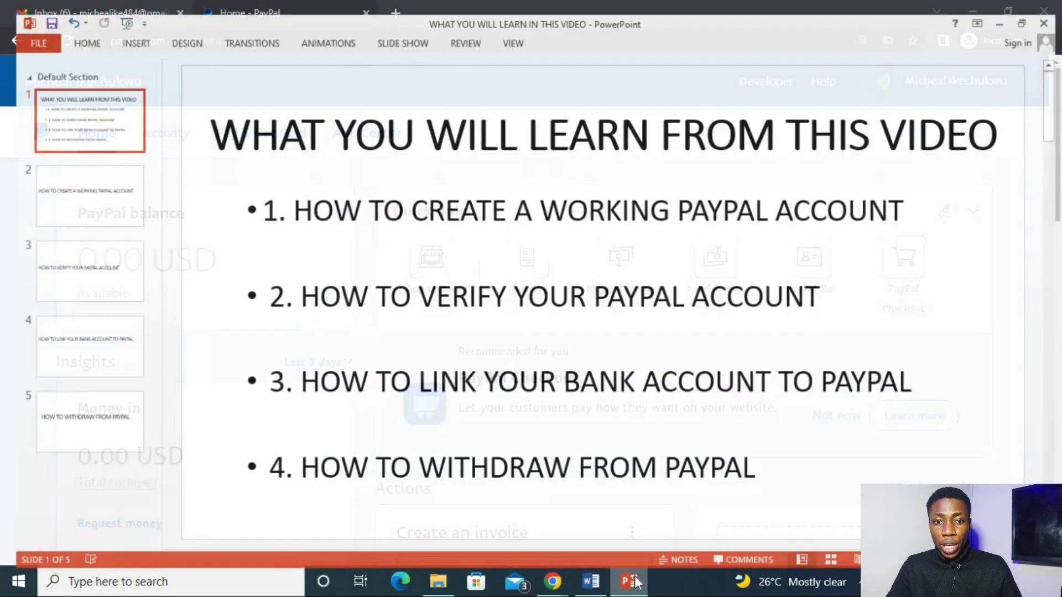
left_click(48, 215)
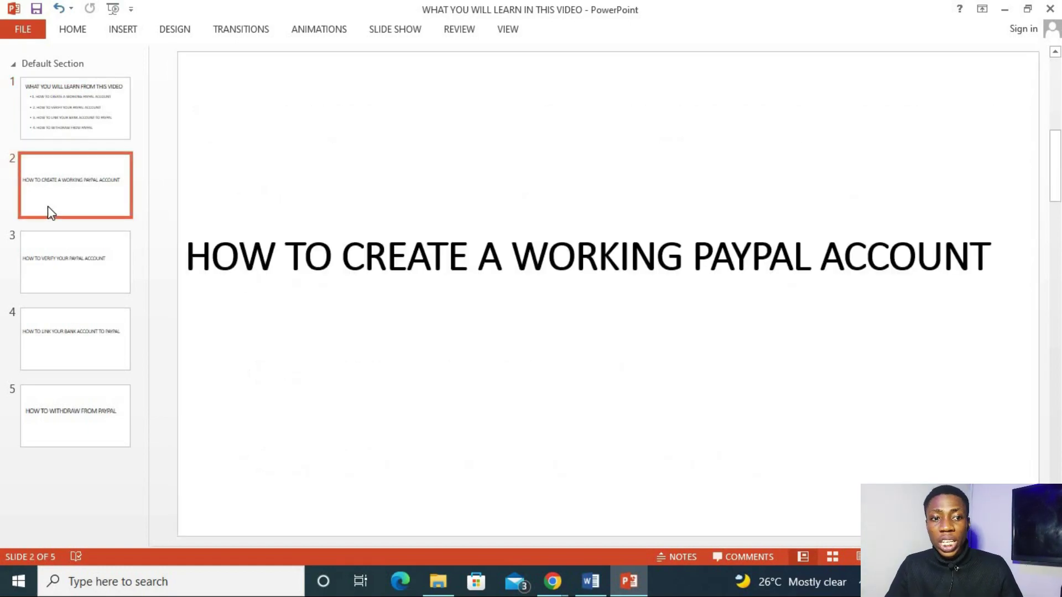
left_click(66, 264)
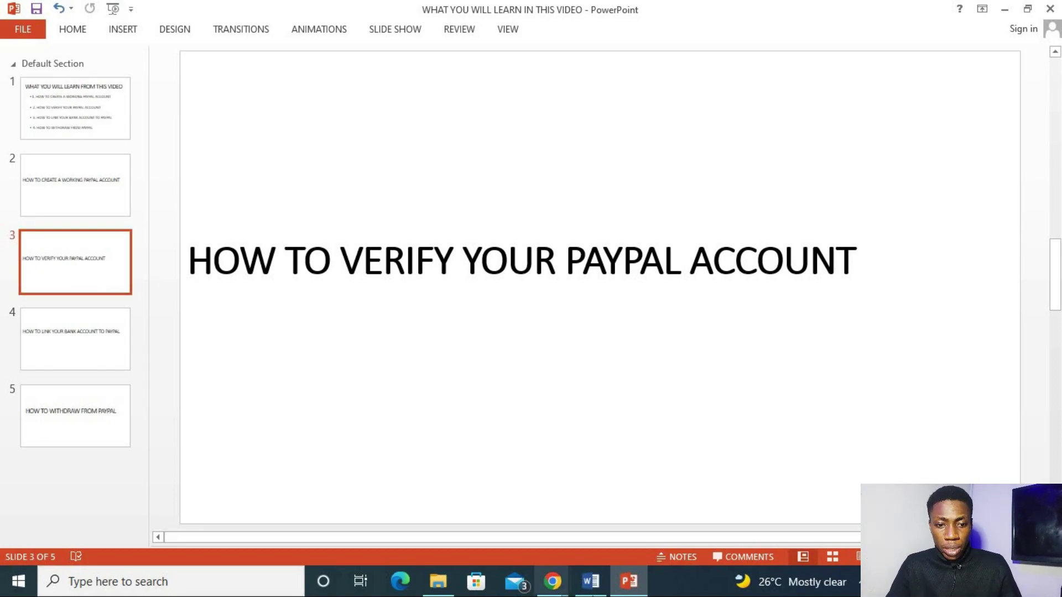
Back on the PayPal dashboard, open the details for 'Confirm email address' under Notifications
mouse_move(553, 581)
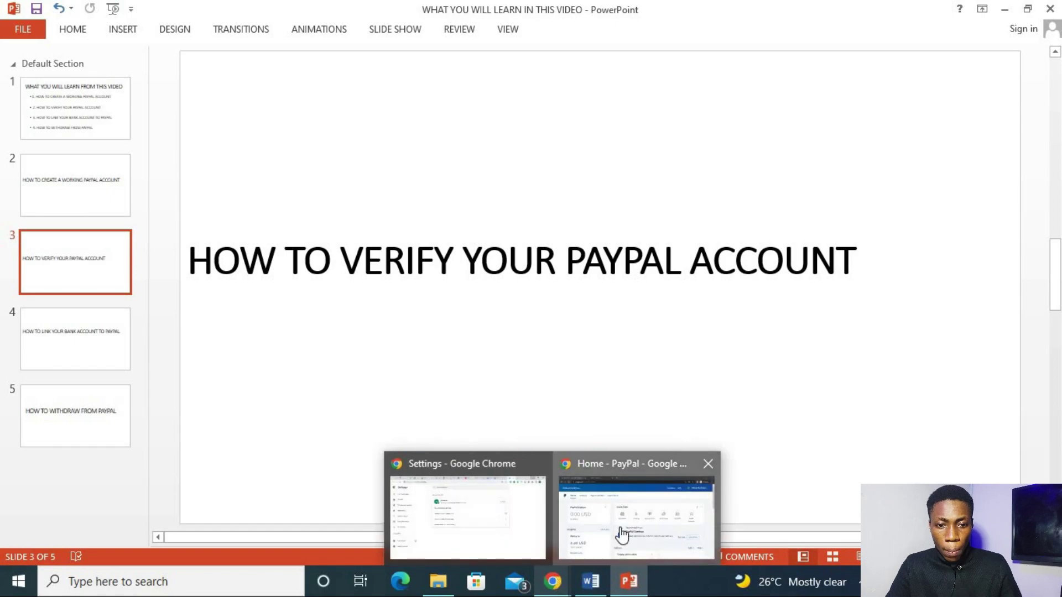
left_click(623, 535)
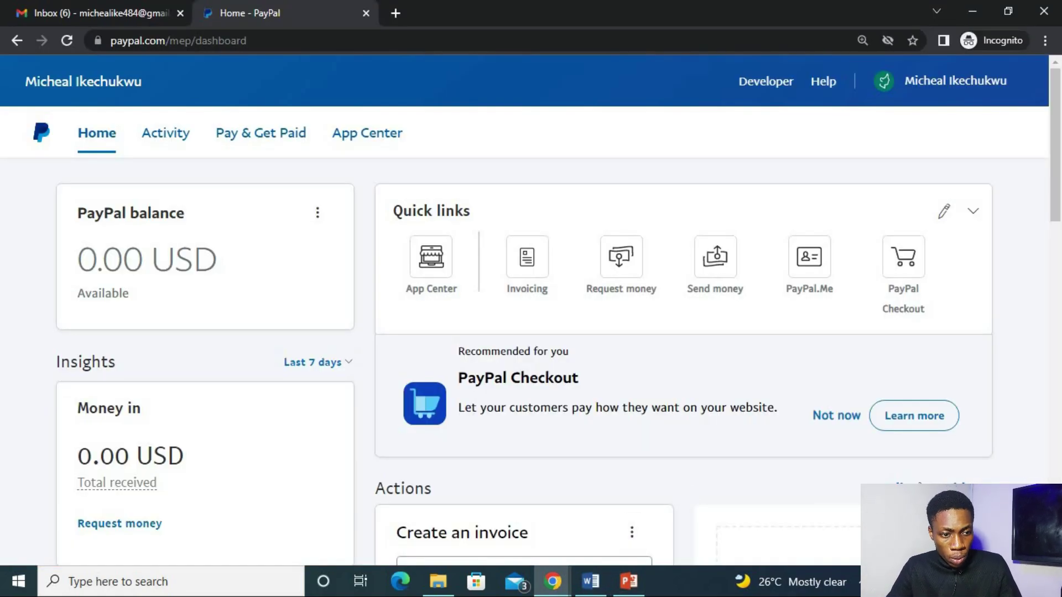
scroll(683, 332, "down", 15)
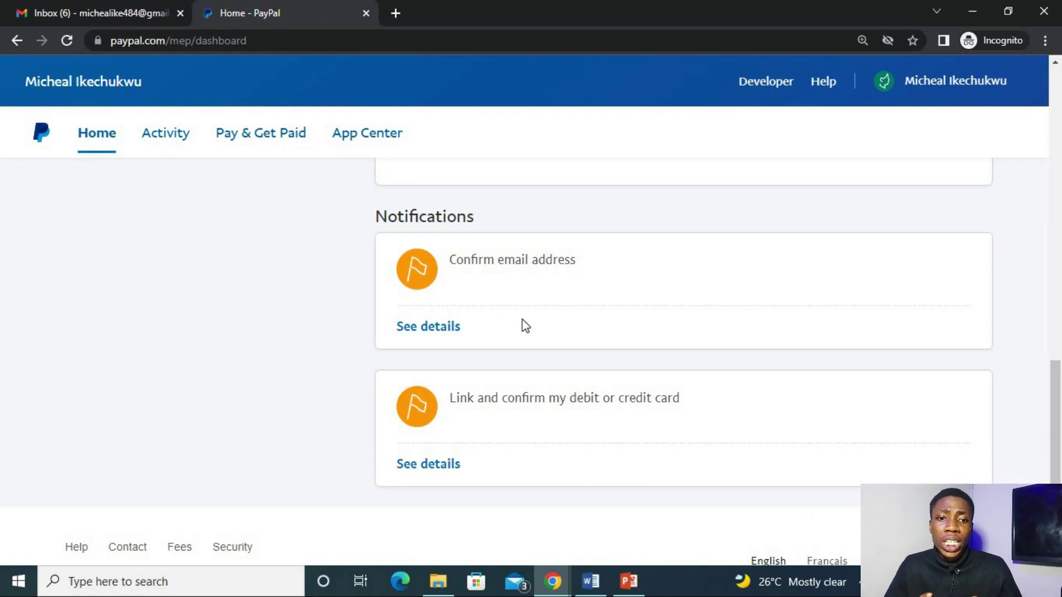
left_click(439, 333)
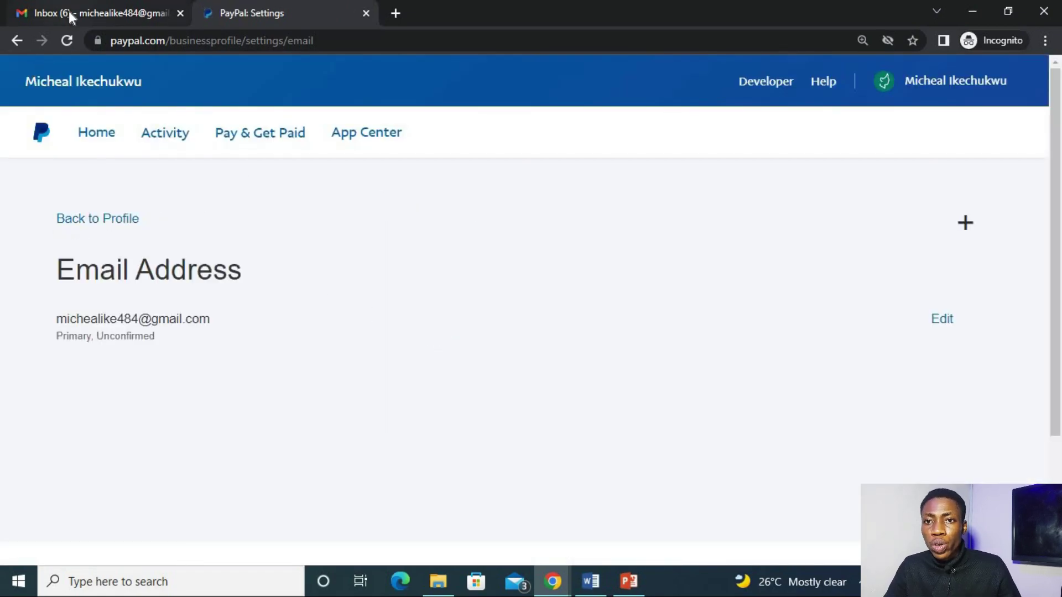
Reload the Gmail inbox, open PayPal's confirmation email, dismiss the 2-Step prompt, and follow 'Confirm Your Email'
left_click(69, 11)
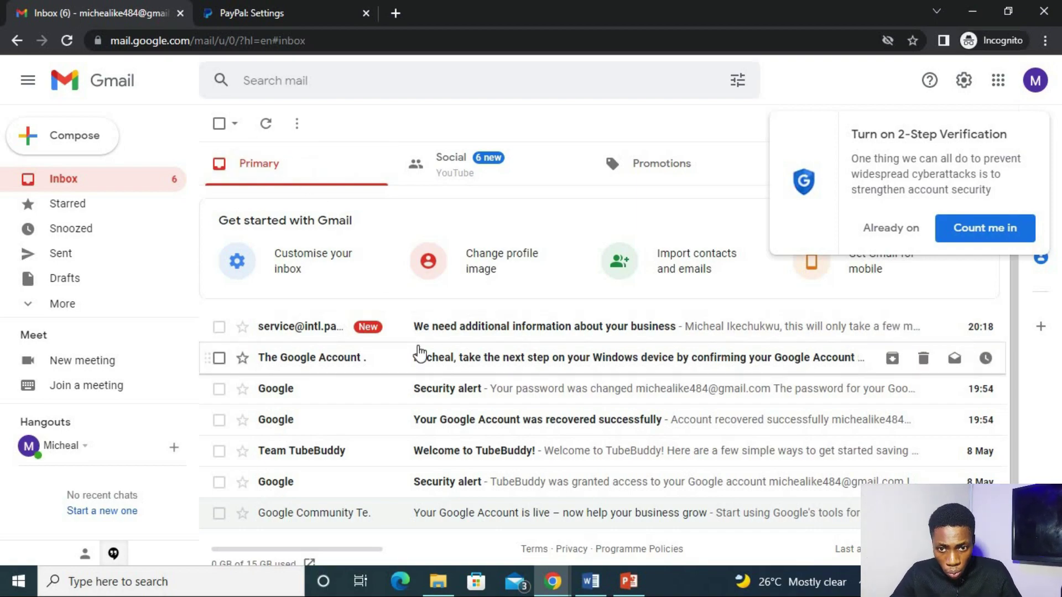
left_click(268, 126)
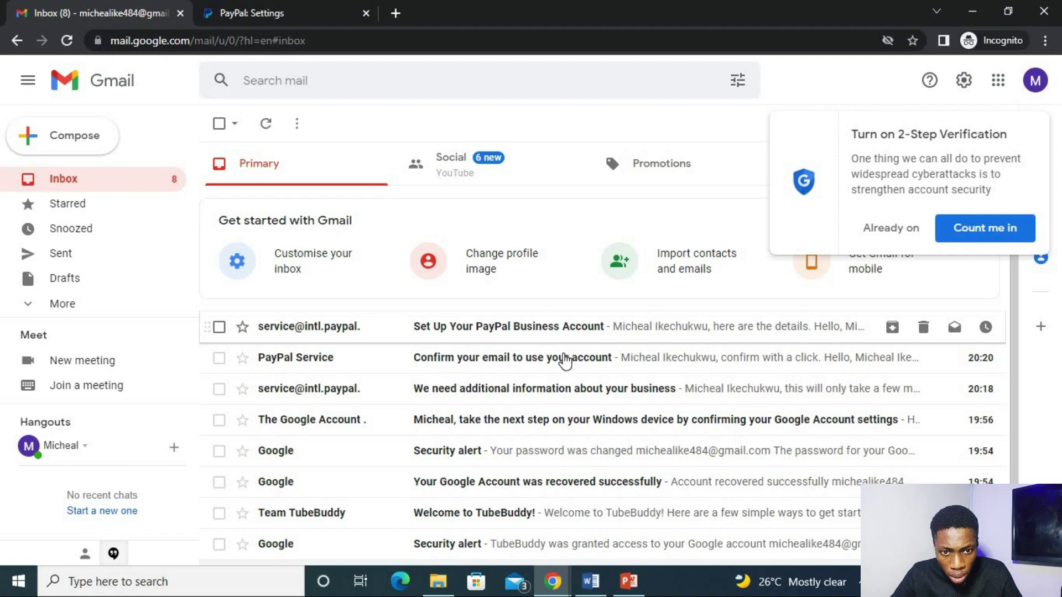
left_click(563, 359)
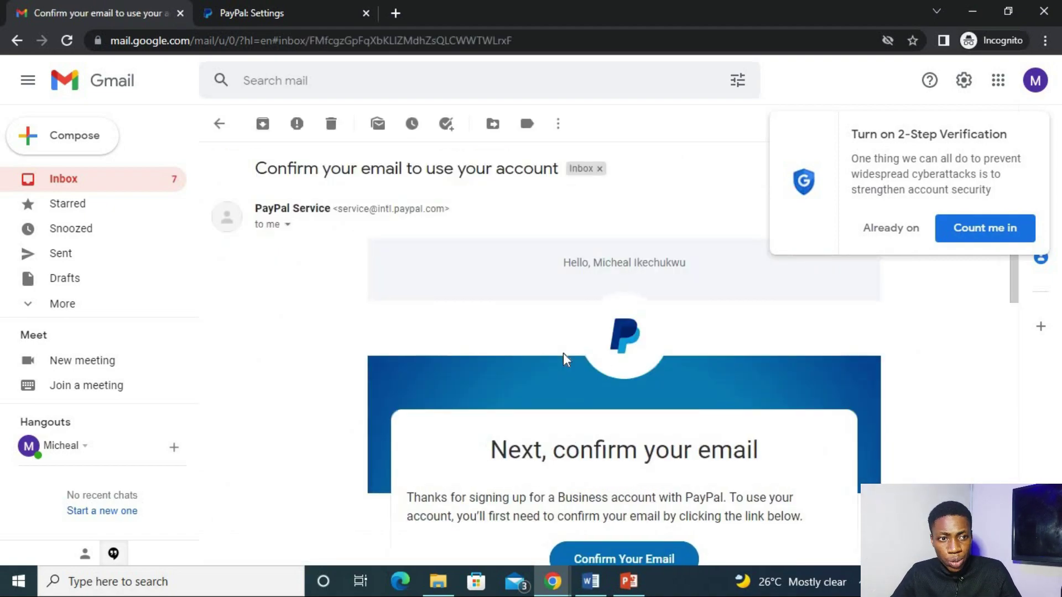
left_click(880, 238)
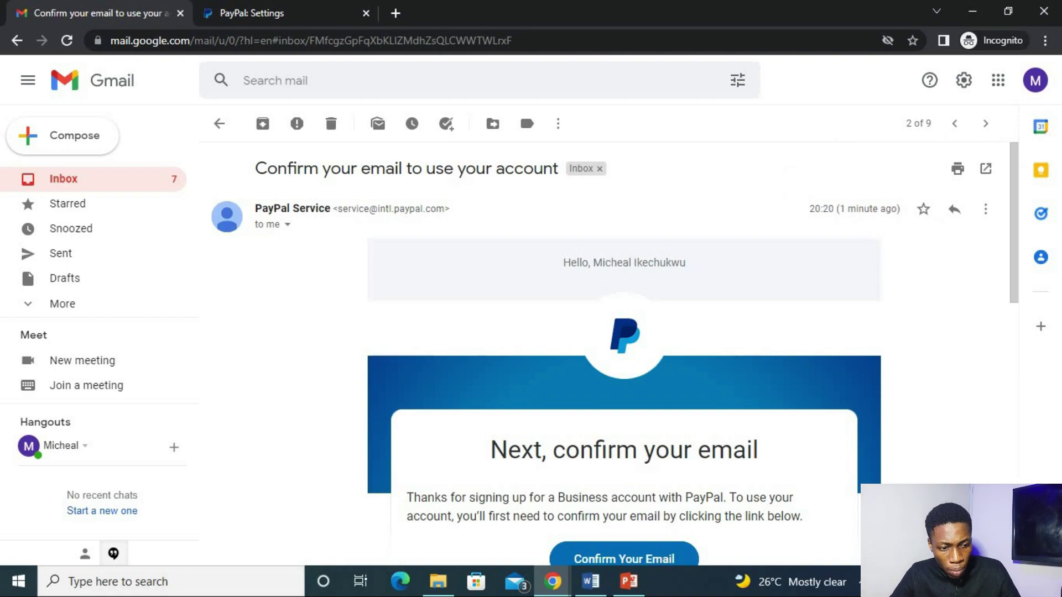
left_click(674, 560)
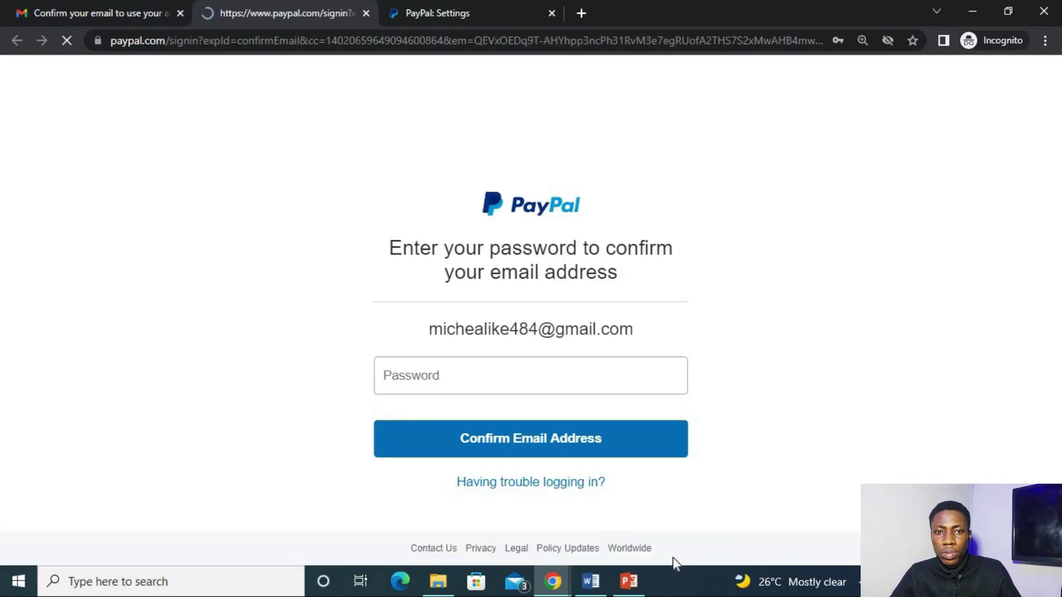
Enter the account password, check it with Show, and submit Confirm Email Address
left_click(555, 363)
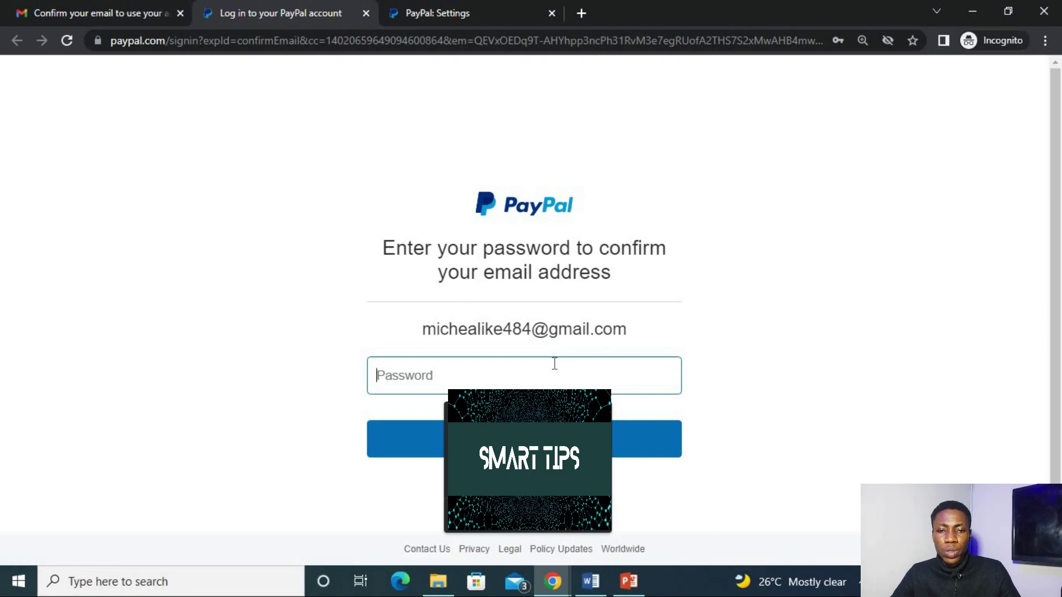
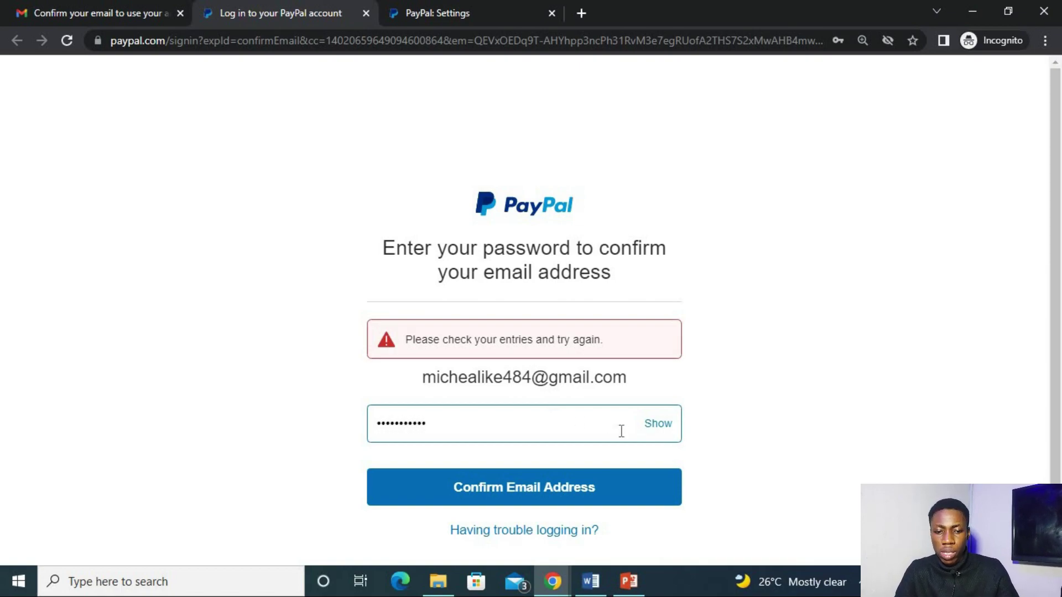
left_click(659, 427)
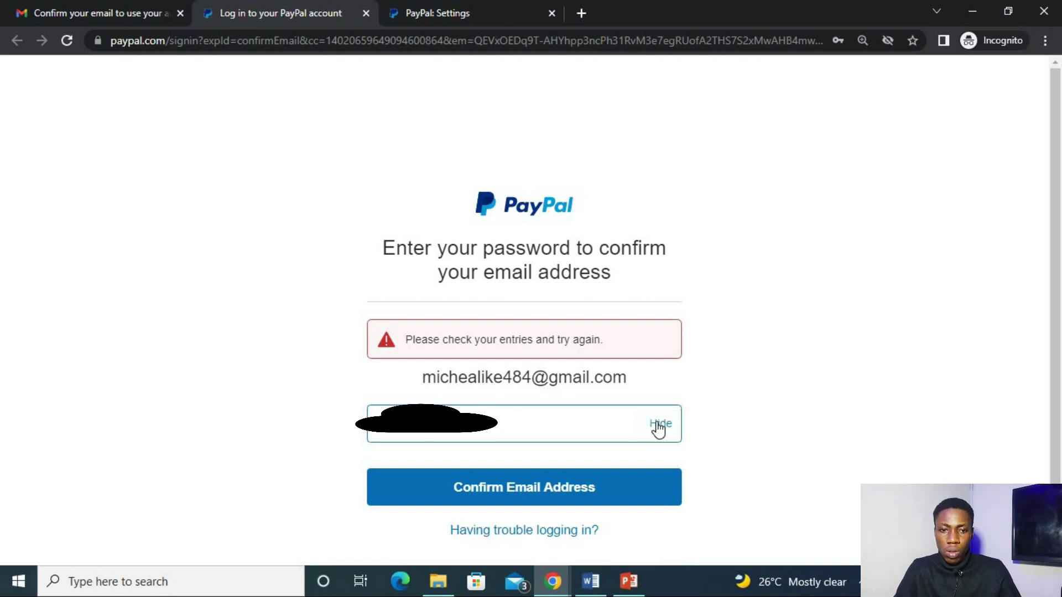
left_click(607, 488)
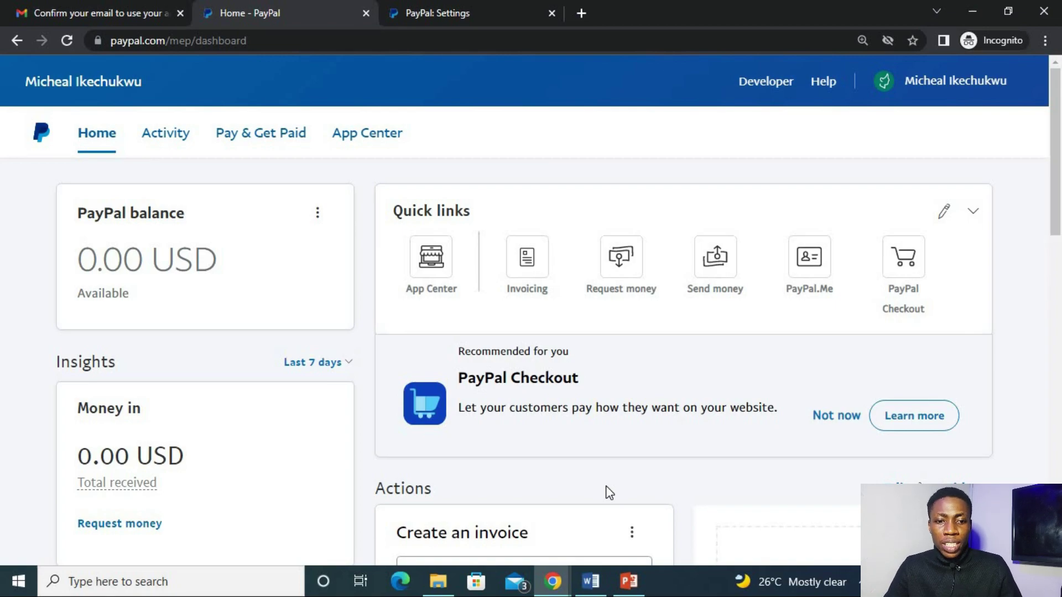
mouse_move(628, 580)
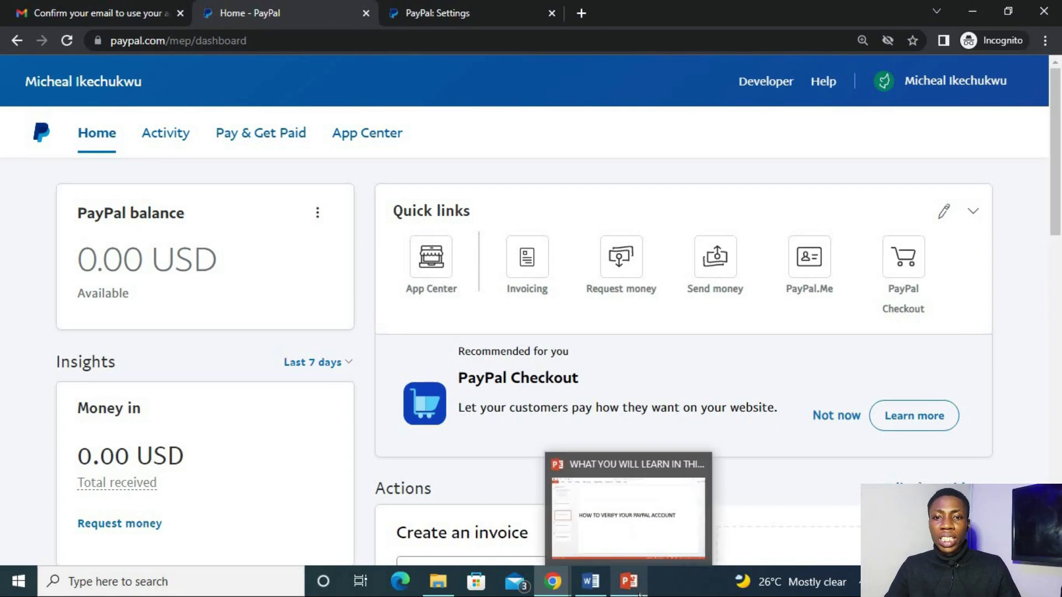
left_click(626, 530)
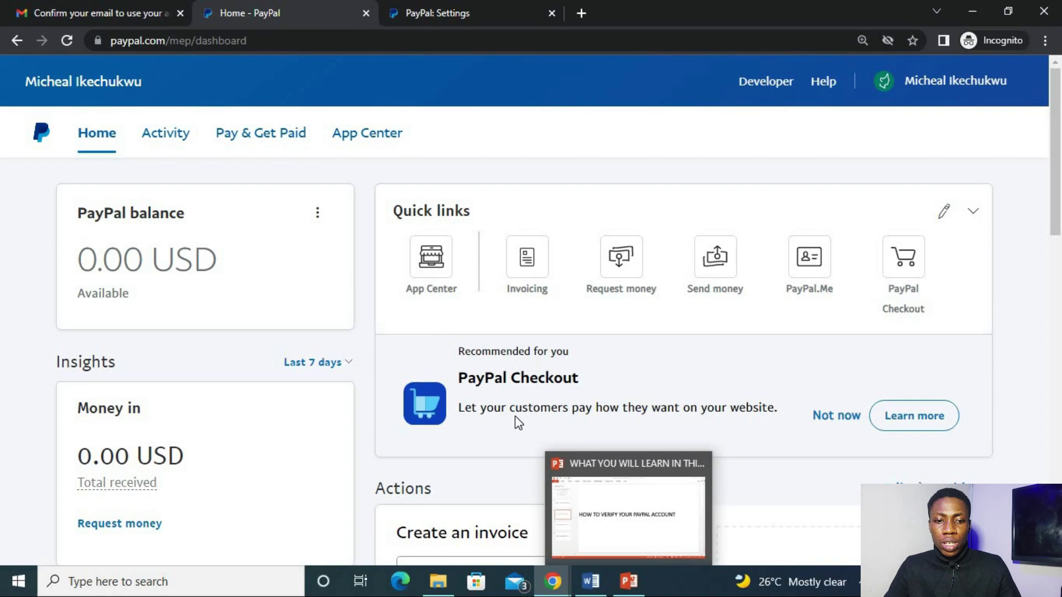
Bring the presentation forward and show slide 4, 'HOW TO LINK YOUR BANK ACCOUNT TO PAYPAL'
left_click(629, 581)
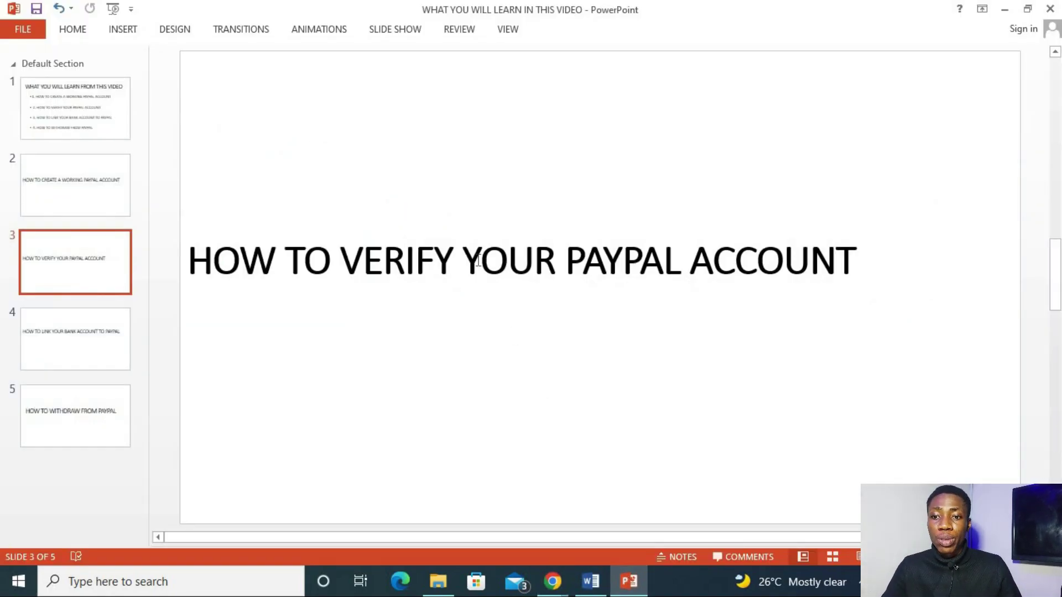
left_click(77, 343)
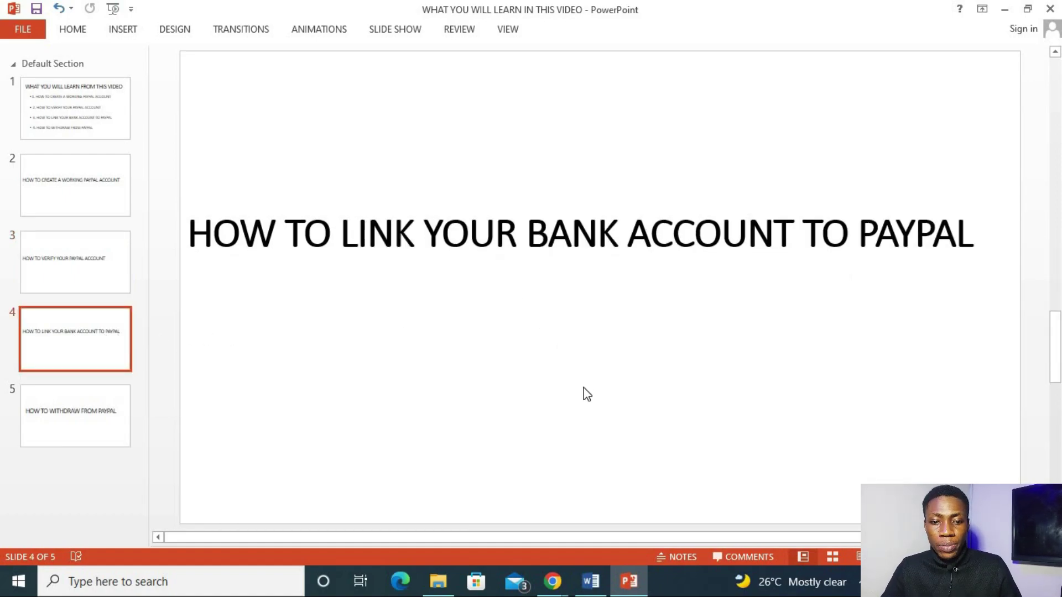
Back on the PayPal dashboard, open the details for 'Link and confirm my debit or credit card'
mouse_move(553, 581)
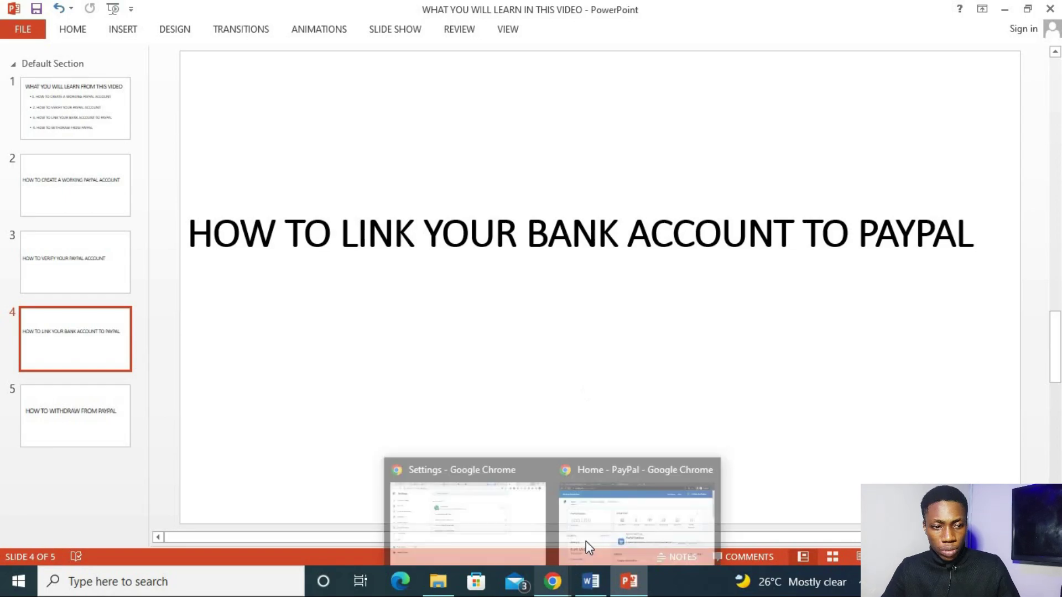
left_click(606, 509)
scroll(1033, 448, "down", 5)
scroll(1059, 455, "down", 8)
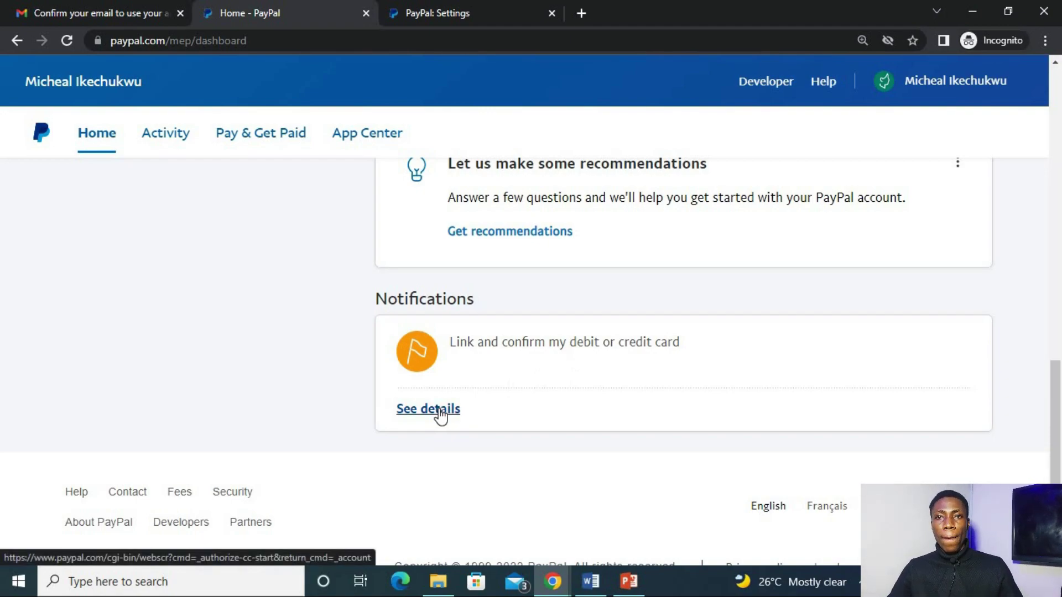
left_click(441, 416)
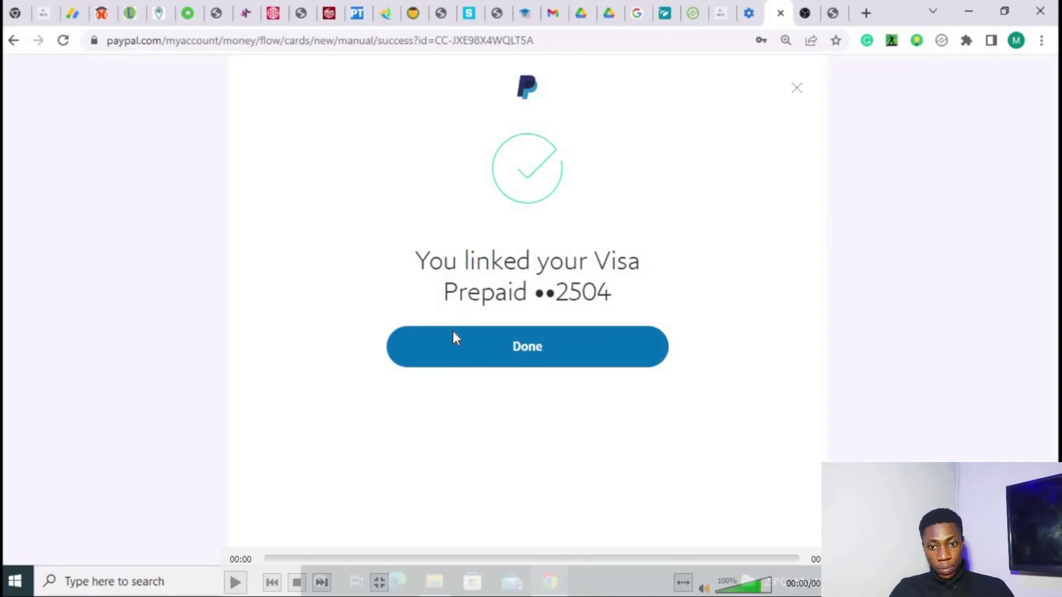
Play the card-linking clip, pause at the Confirm Card page, then resume toward 'A code is on its way'
left_click(235, 582)
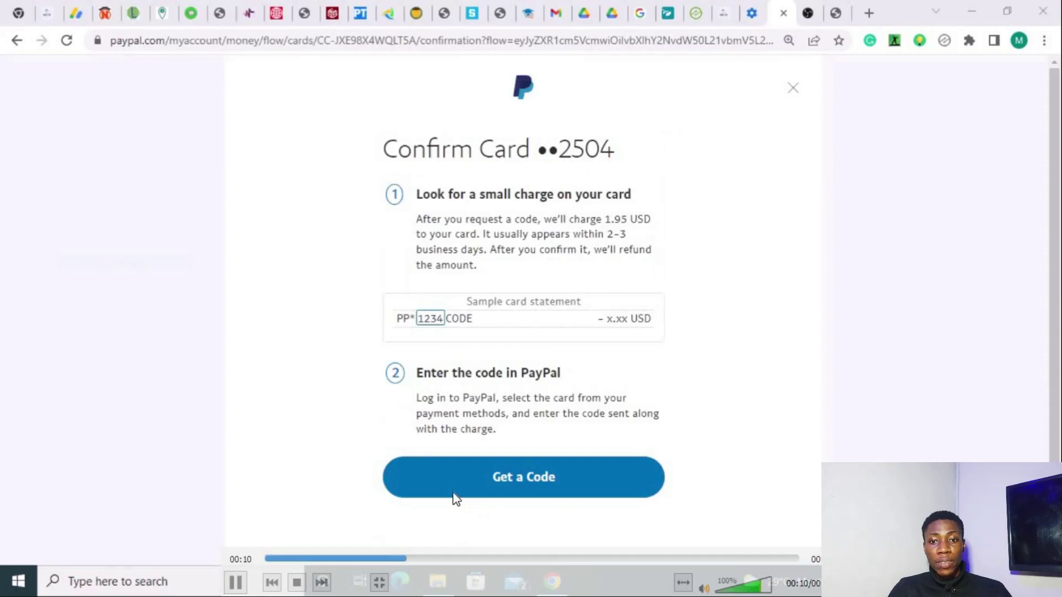
left_click(234, 583)
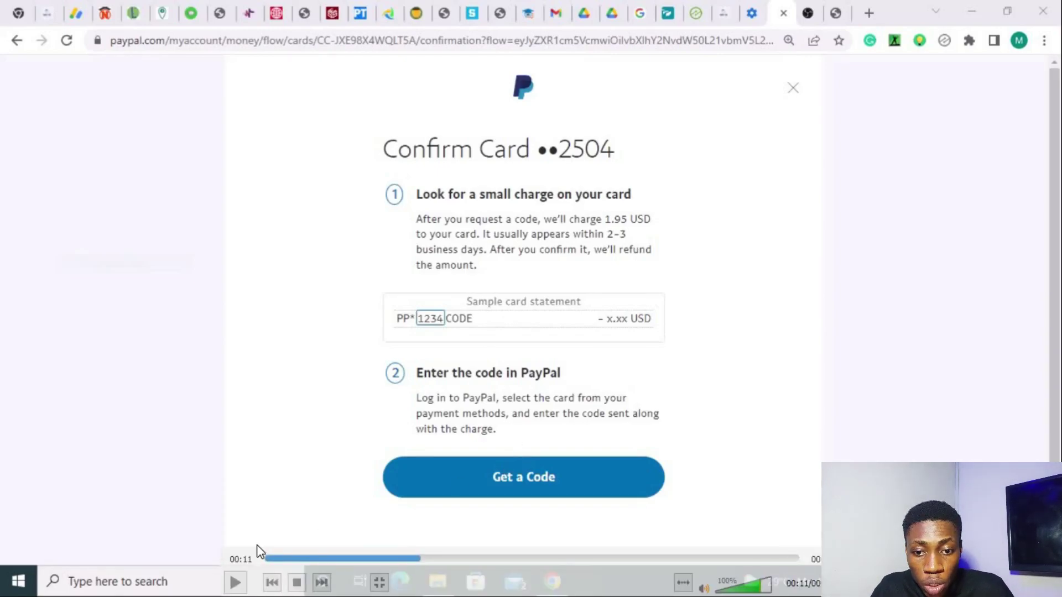
left_click(241, 581)
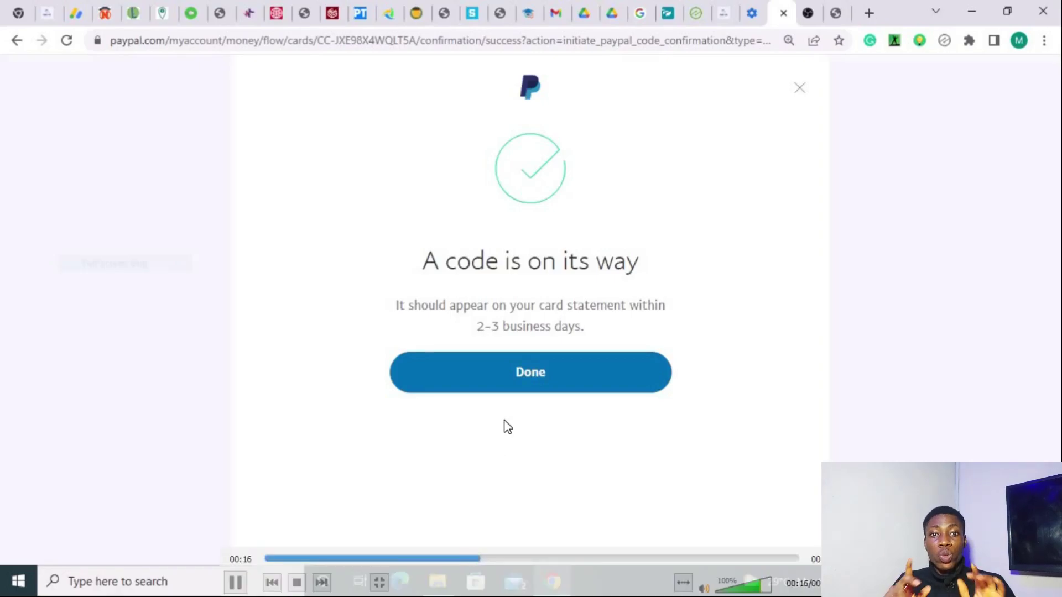
Jump the clip back to the Confirm Card step and let it play to the card details page
left_click(427, 559)
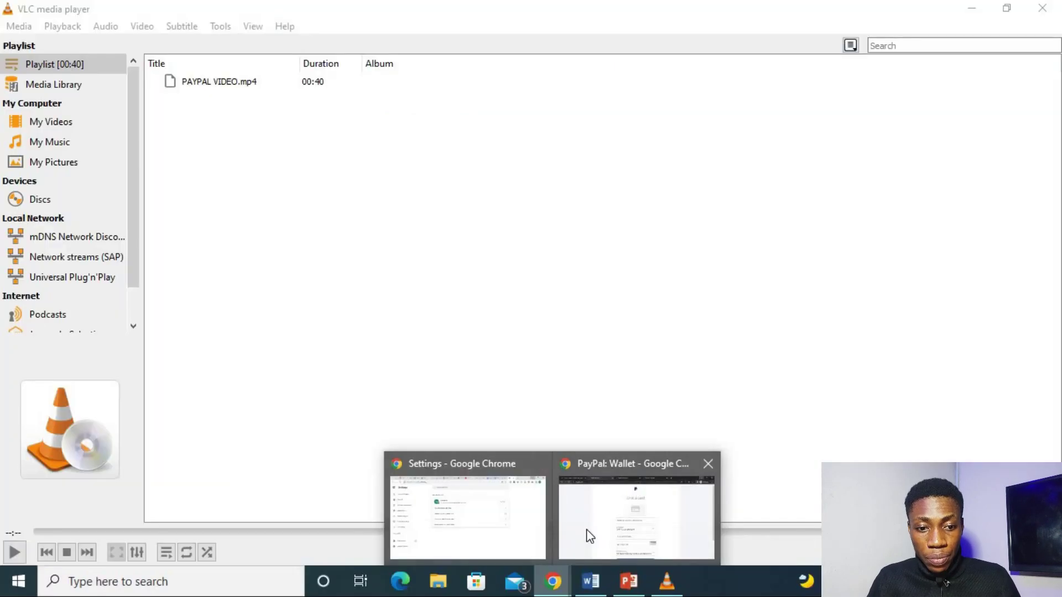
Open the 'Home - PayPal' tab and scroll to the recent activity showing pending 10.00 and 0.01 USD bills
left_click(589, 532)
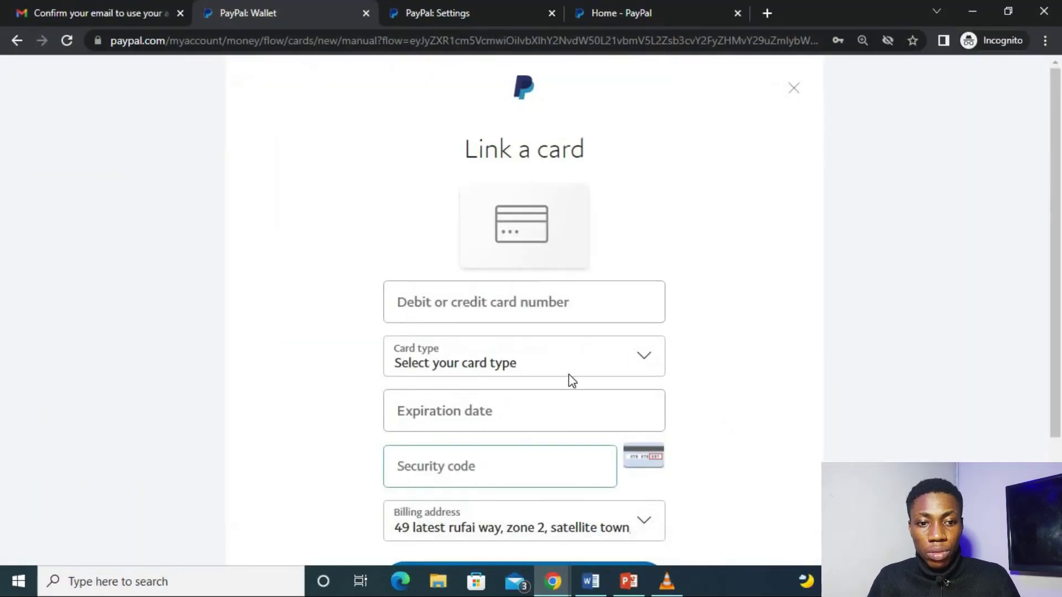
left_click(647, 12)
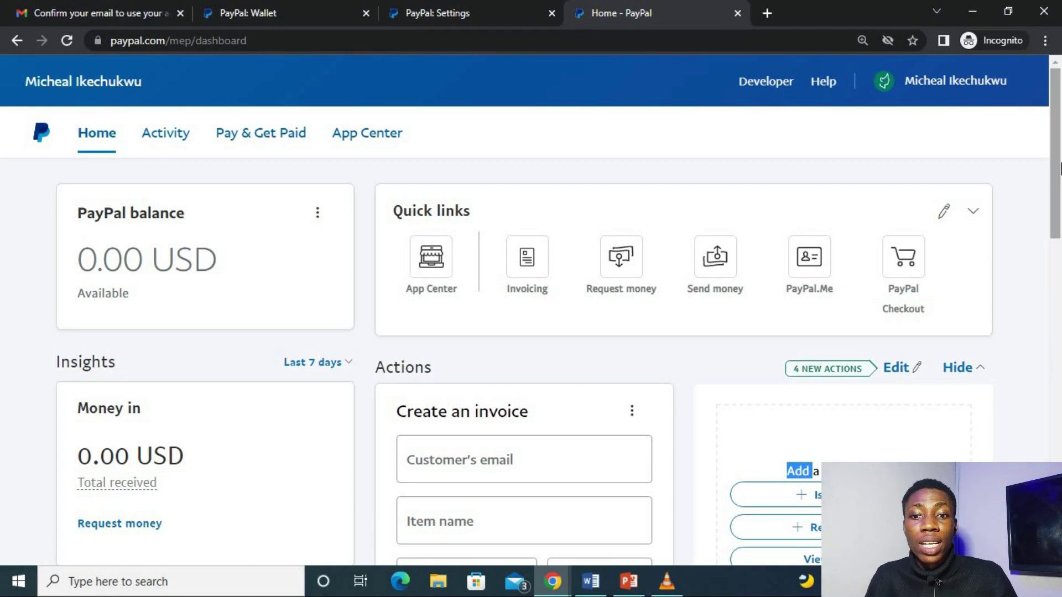
left_click_drag(1060, 169, 1060, 483)
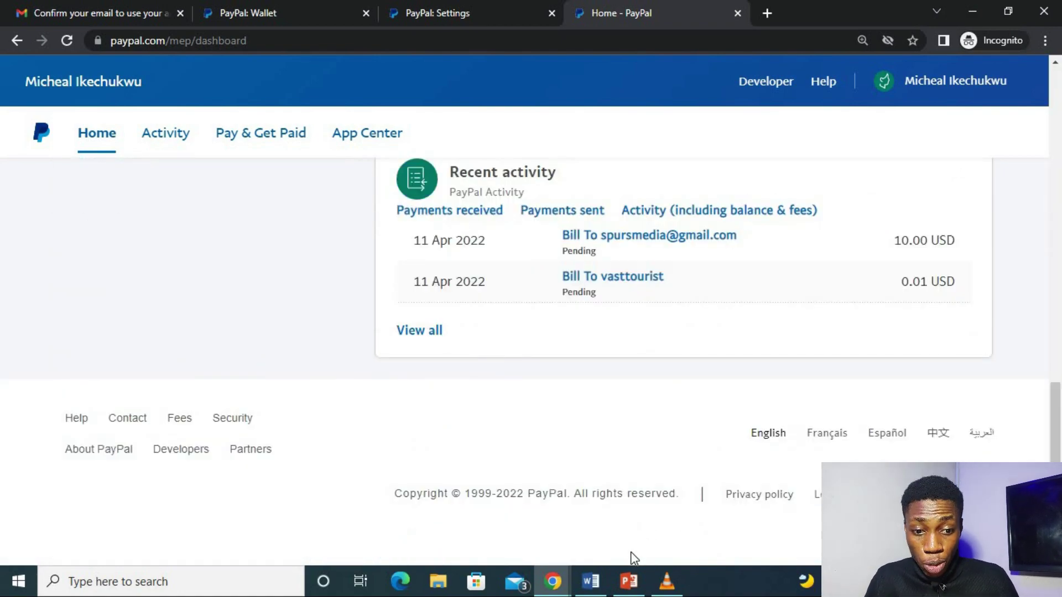
Switch to the presentation and show slide 5, 'HOW TO WITHDRAW FROM PAYPAL'
left_click(630, 587)
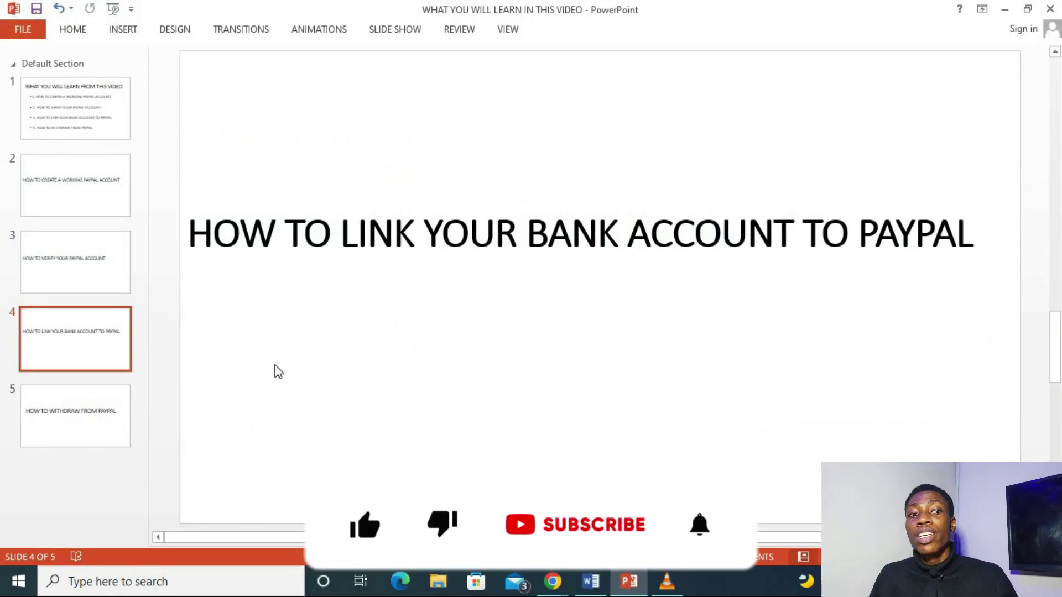
left_click(54, 430)
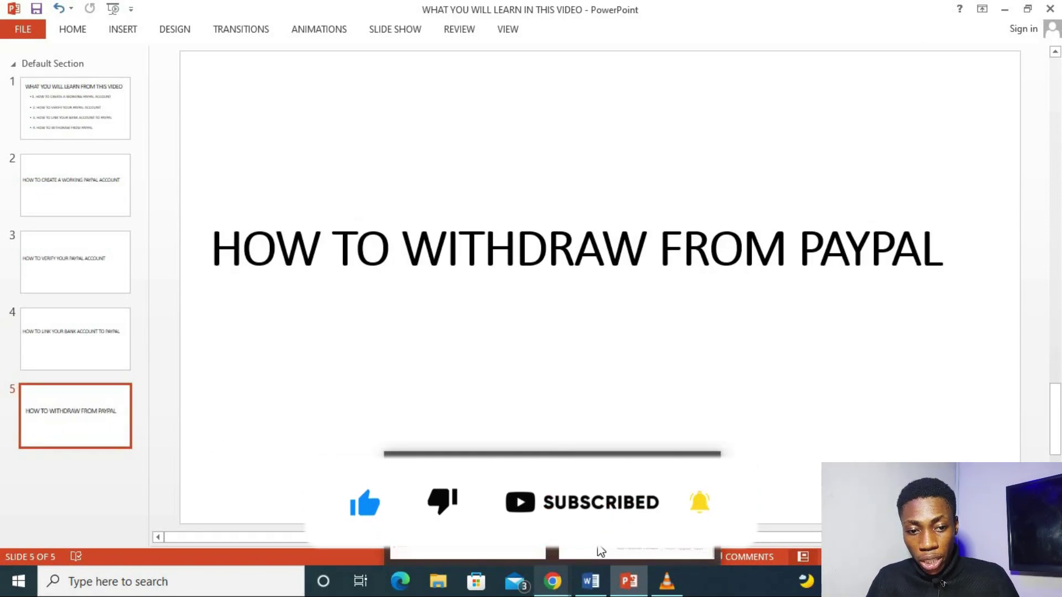
Bring the PayPal home dashboard forward and scroll up to the 0.00 USD balance card
left_click(552, 591)
left_click(633, 481)
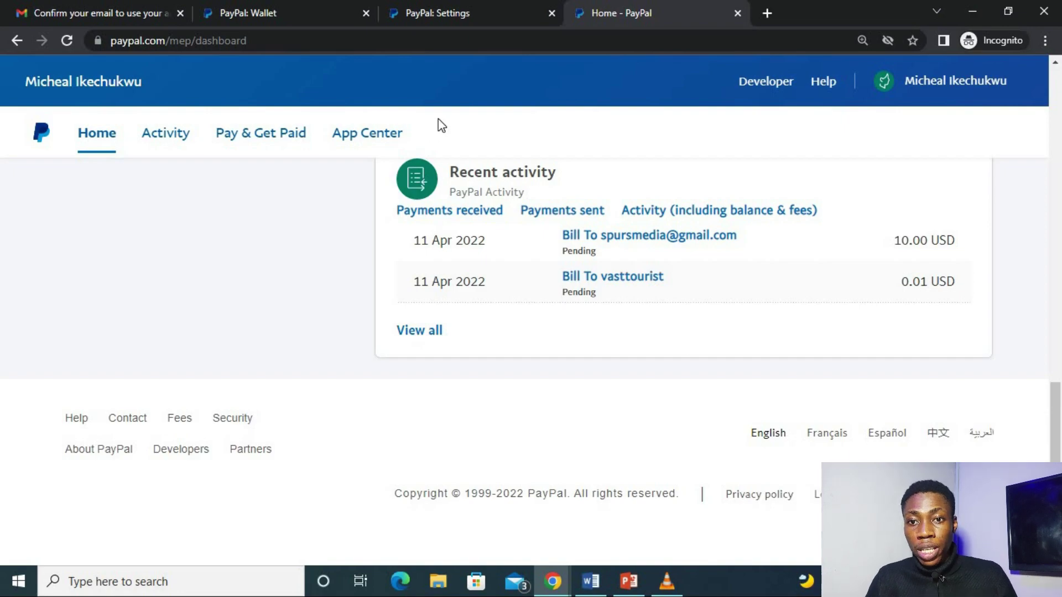
scroll(1059, 175, "up", 12)
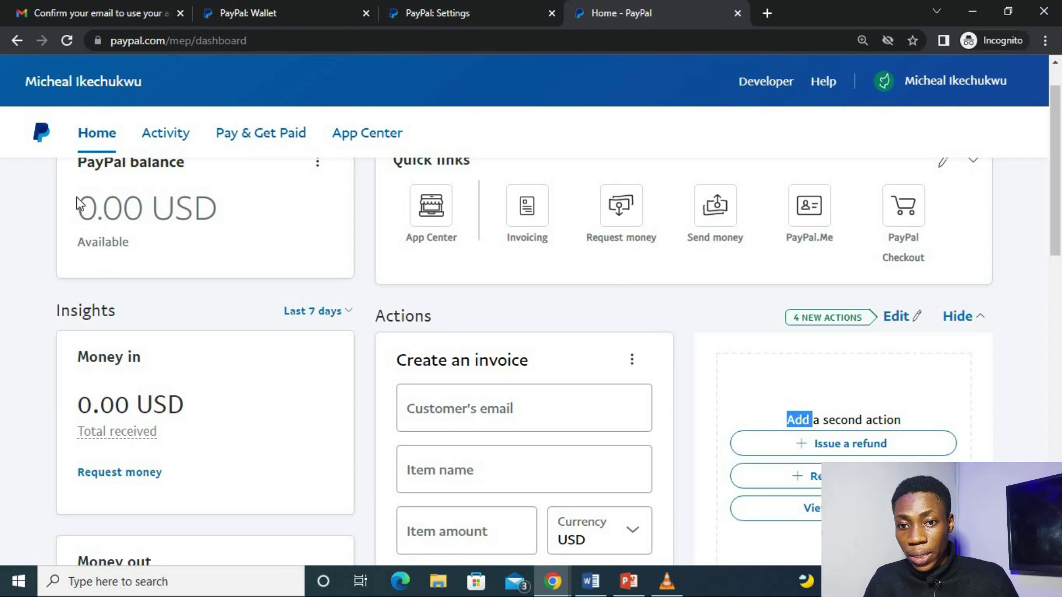
scroll(1060, 96, "up", 1)
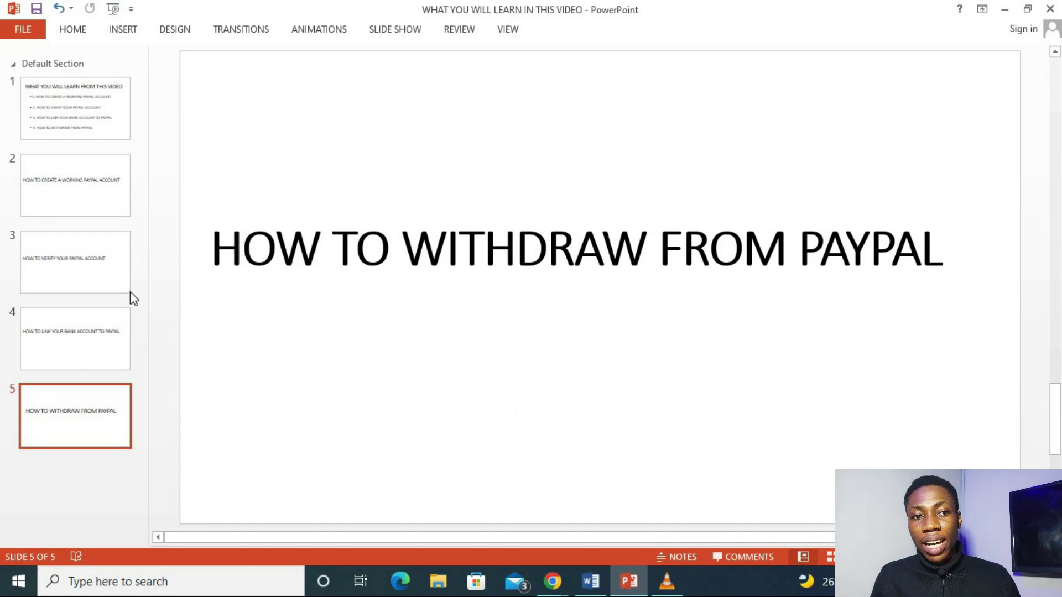
Select slide 1, "WHAT YOU WILL LEARN FROM THIS VIDEO", in PowerPoint's slide pane
left_click(82, 94)
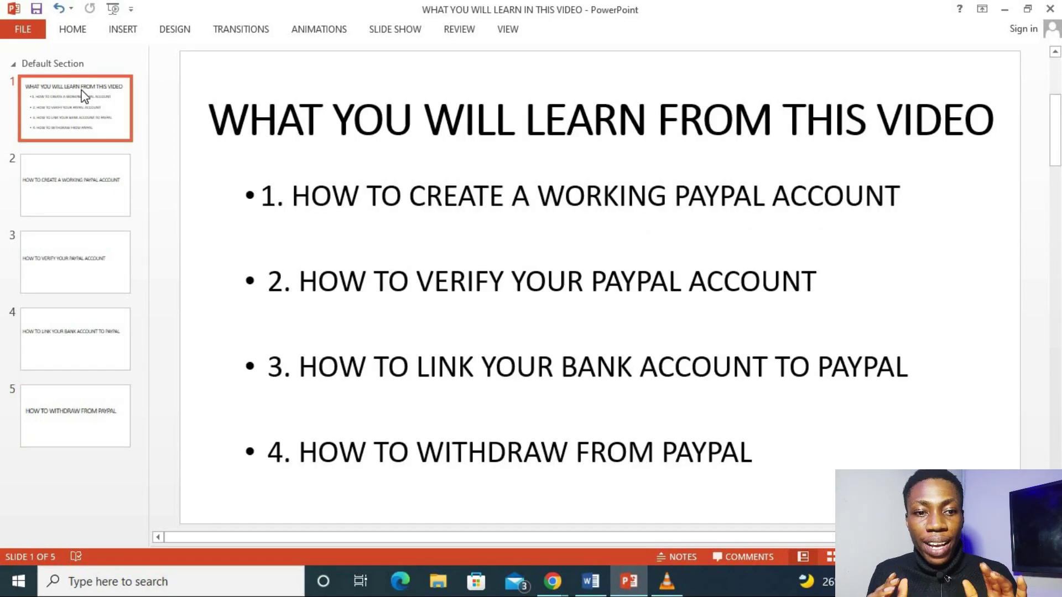